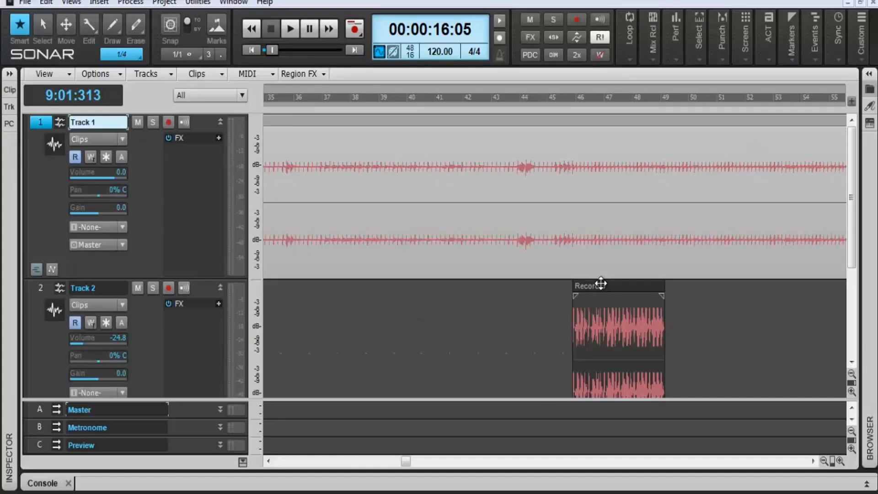
Select the recorded clip on Track 2 and show its clip options, including Region FX
left_click(601, 285)
right_click(600, 284)
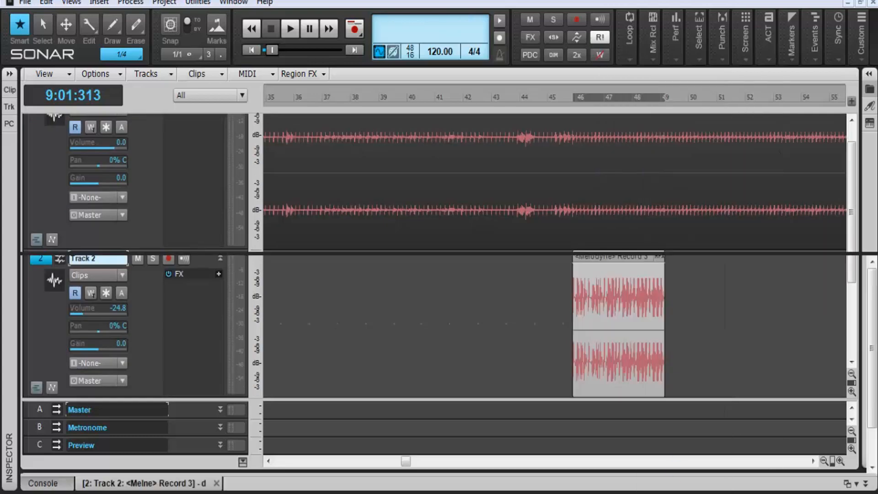
left_click_drag(440, 254, 447, 63)
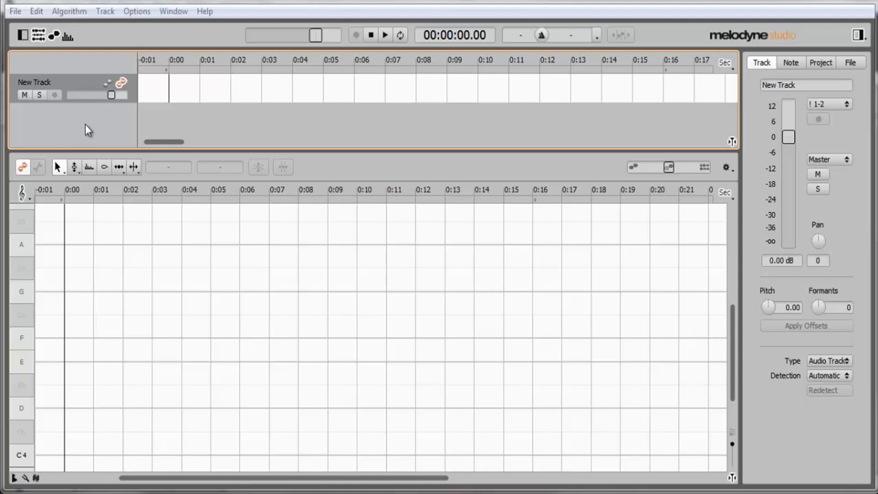
Switch to Melodyne, open its preferences, review the Recording settings and return to the Audio settings
left_click(16, 11)
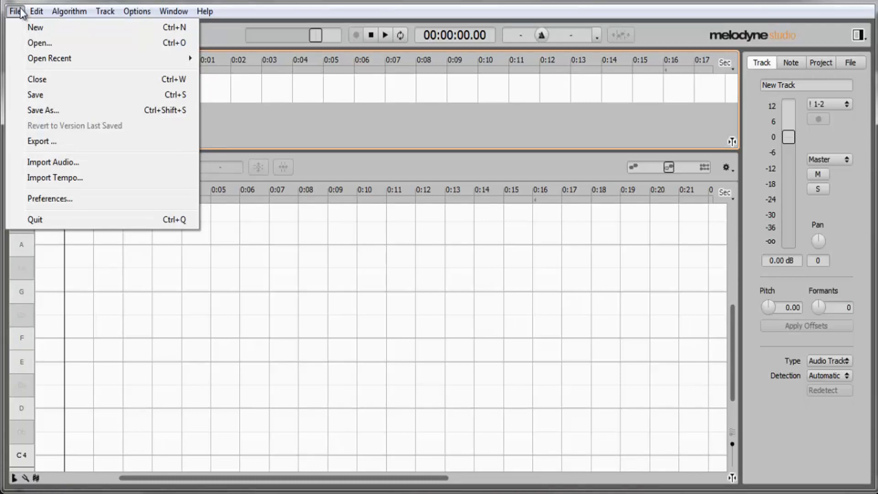
left_click(61, 198)
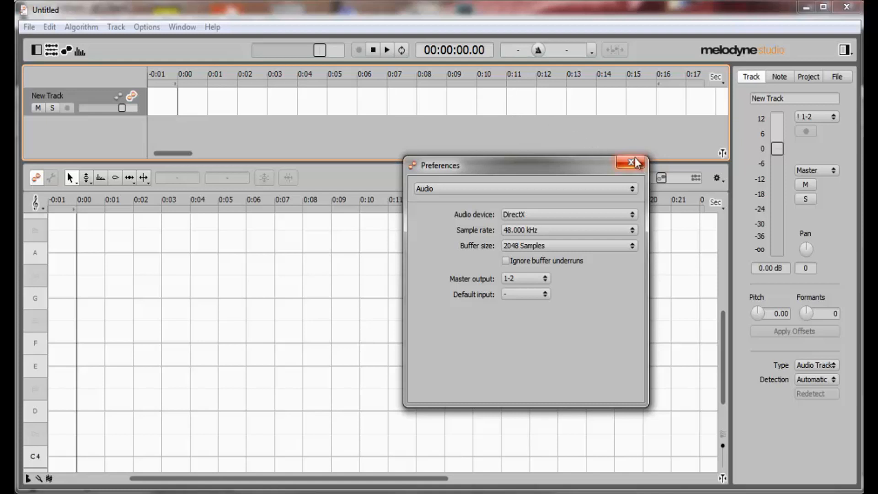
left_click(545, 188)
left_click(499, 179)
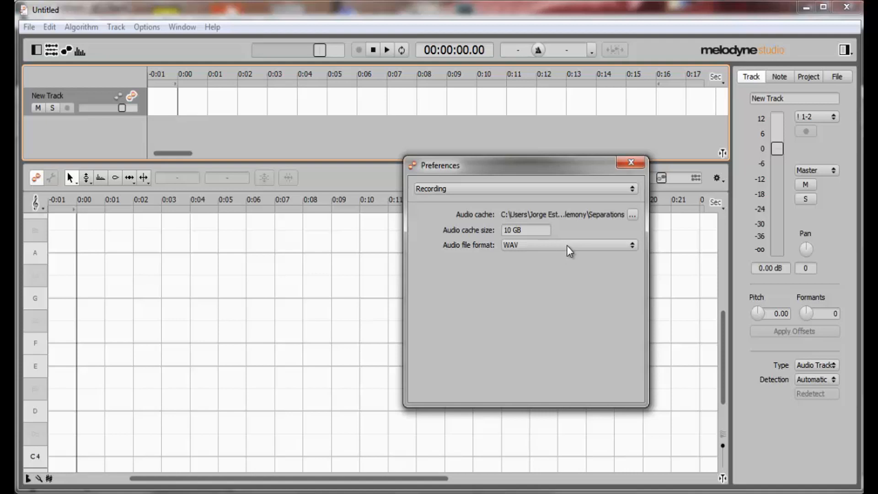
left_click(480, 186)
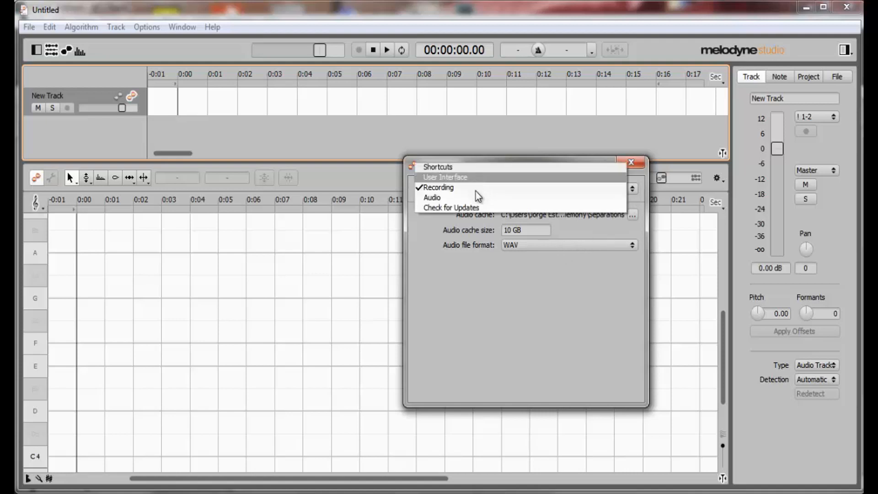
left_click(439, 197)
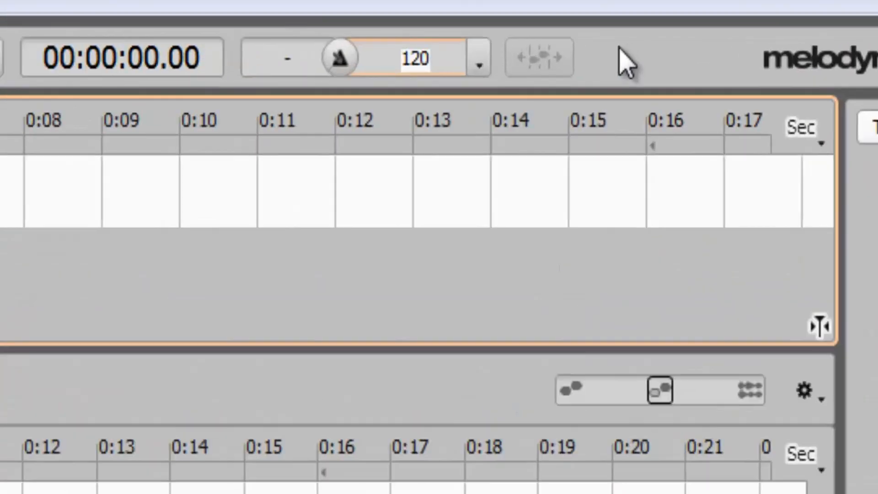
Set the project tempo to 120 bpm and replace it with 80 bpm, leaving the 4/4 time signature as is
key("Return")
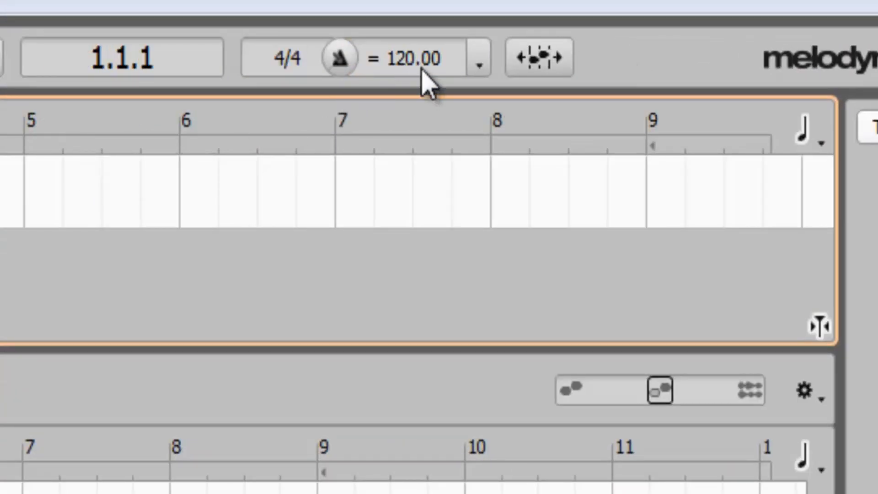
left_click(290, 59)
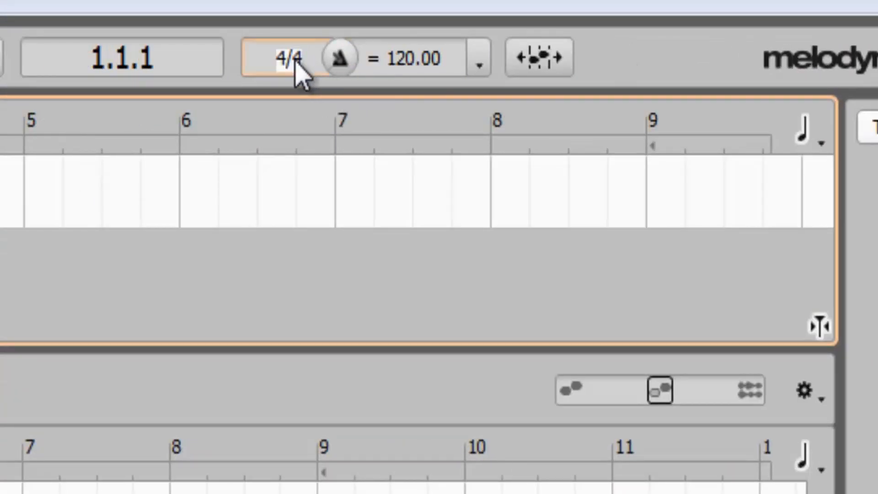
left_click(408, 63)
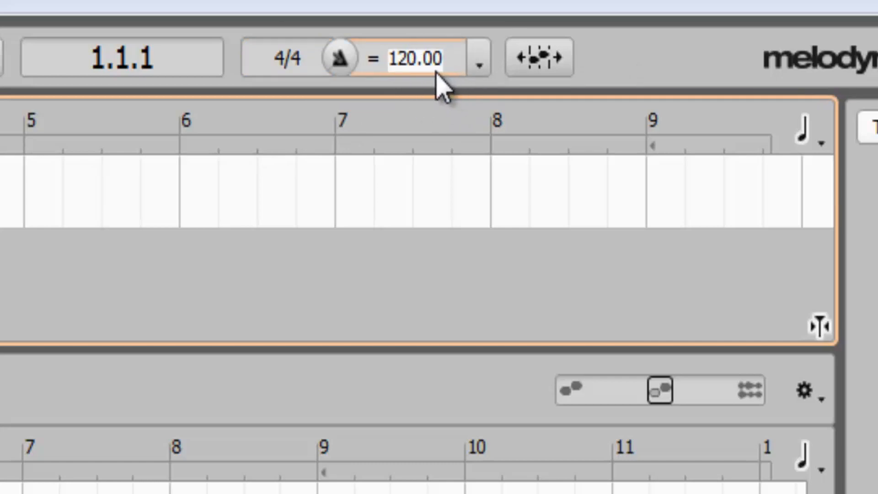
type("80")
key("Return")
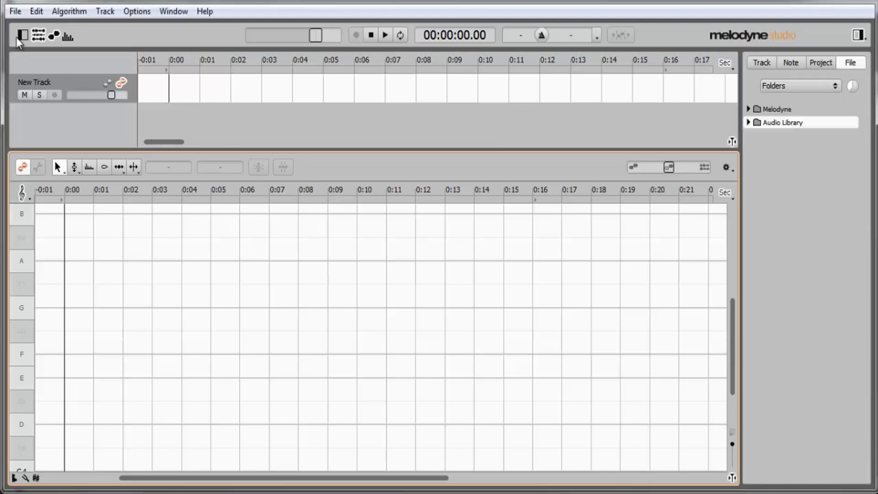
Open the audio file Universo estudo
left_click(15, 11)
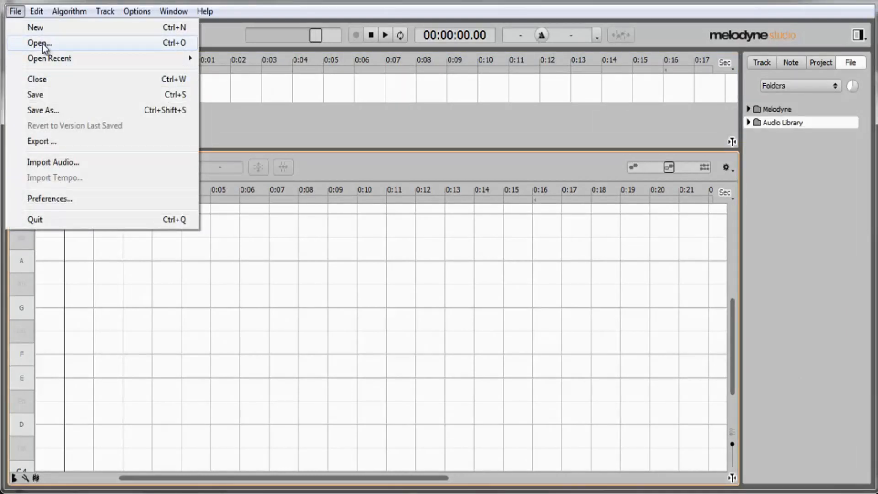
left_click(42, 43)
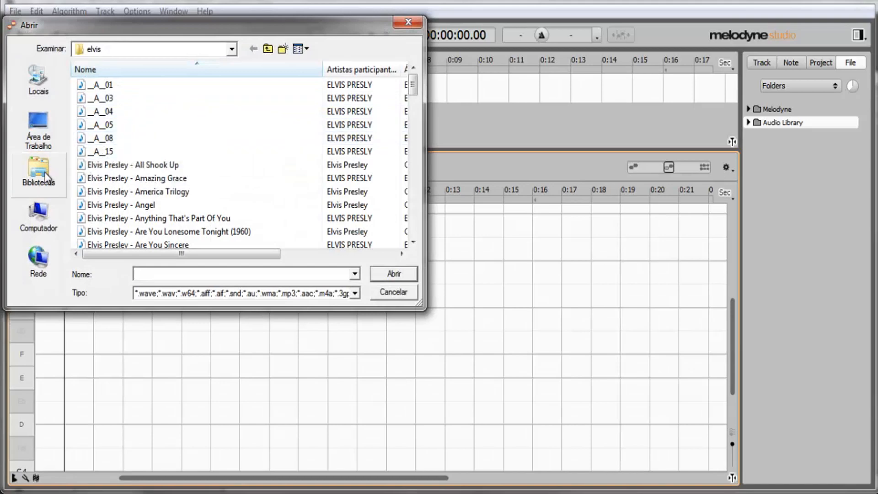
left_click(143, 112)
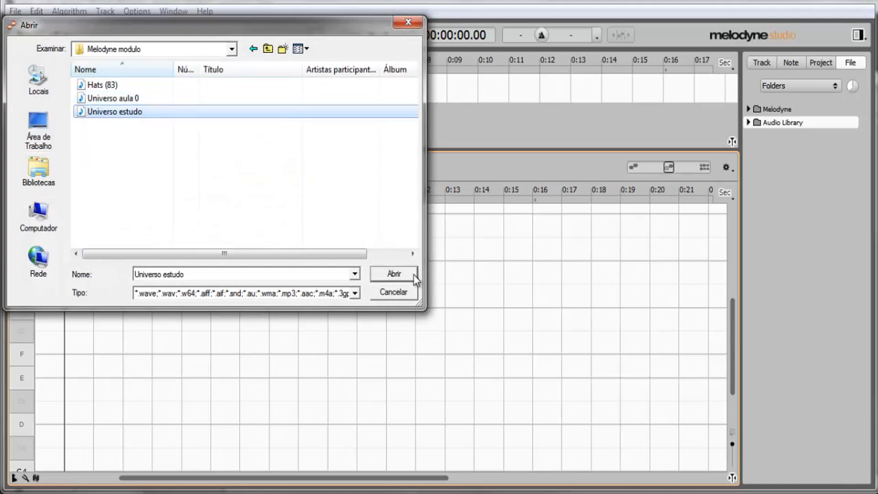
left_click(402, 273)
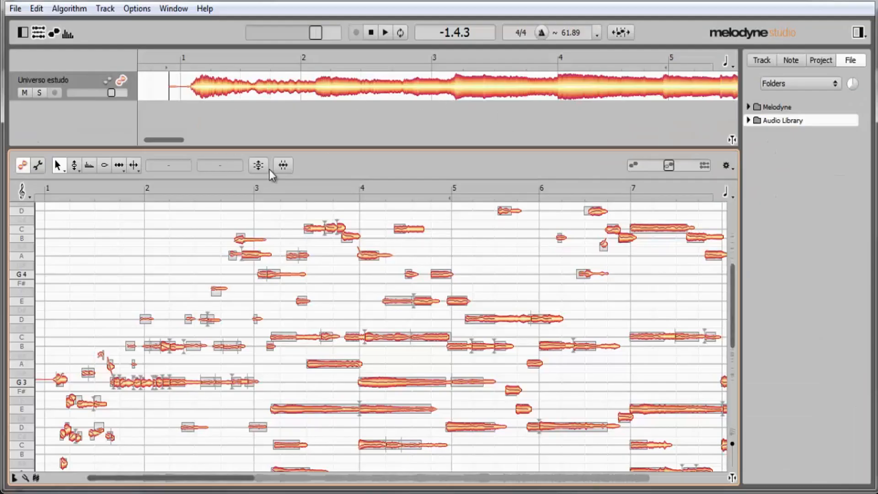
Add a new empty track below Universo estudo and delete the Universo estudo track
right_click(90, 116)
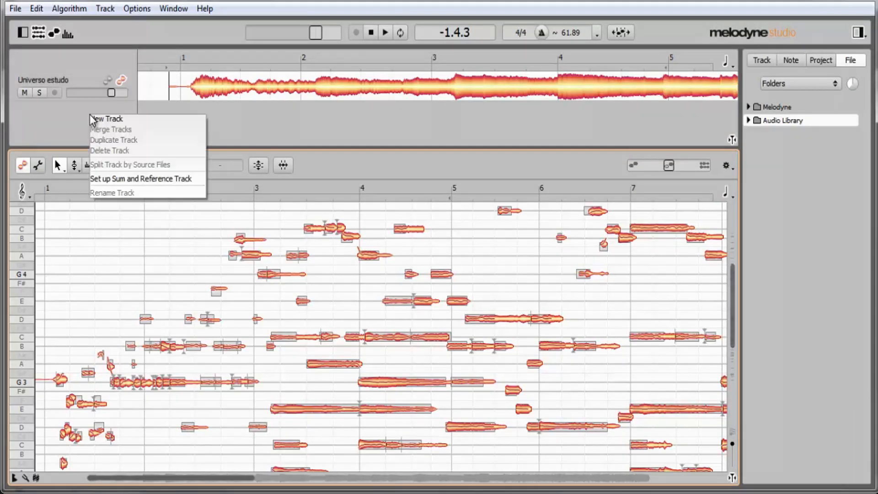
left_click(106, 120)
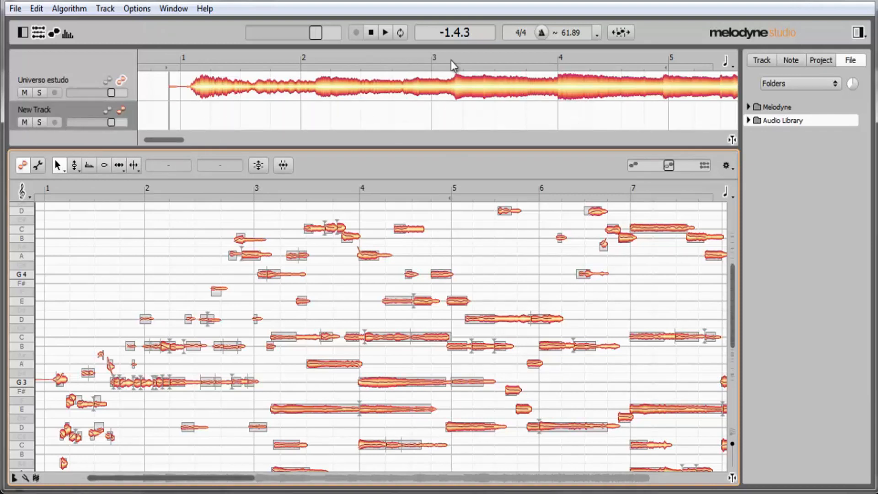
left_click(494, 87)
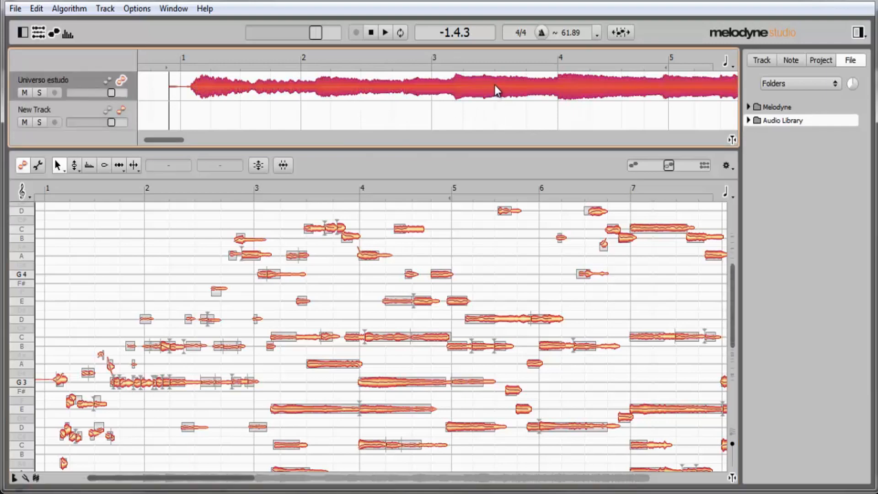
right_click(92, 78)
left_click(109, 114)
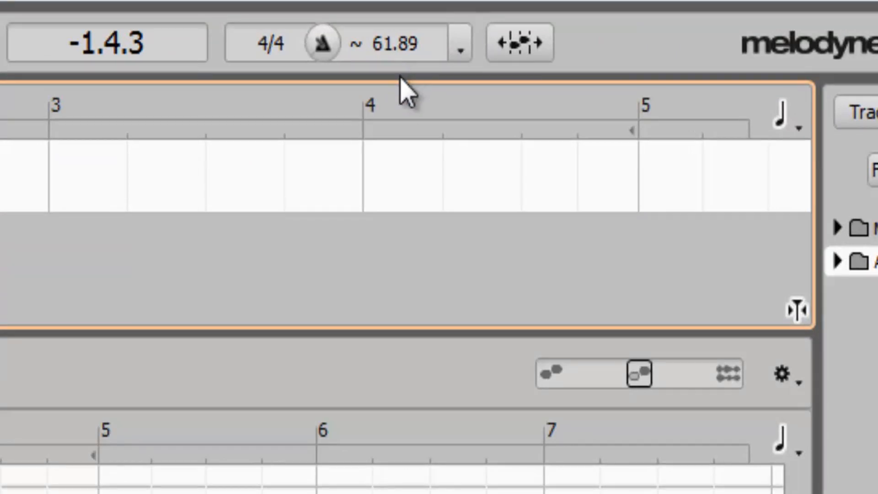
Turn on the metronome, listen to its click on the empty track and stop playback
left_click(321, 46)
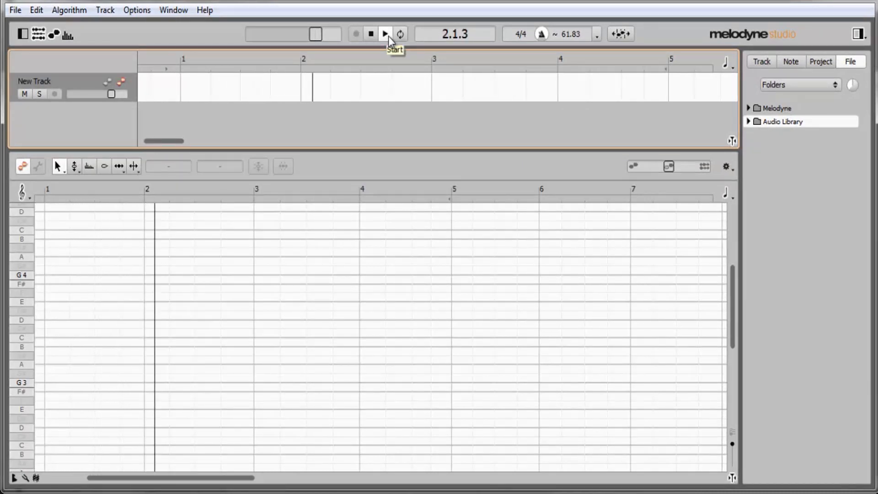
left_click(371, 36)
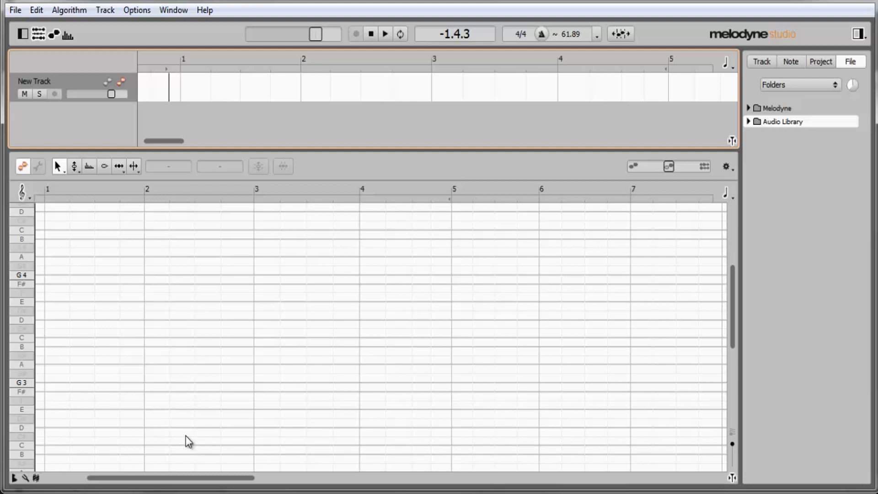
Create a new project and close the modified Universo estudo project
left_click(16, 10)
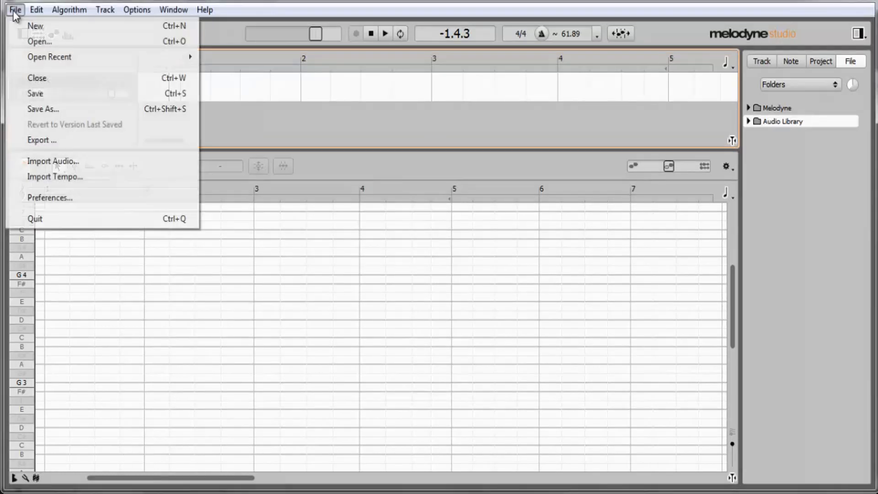
left_click(28, 26)
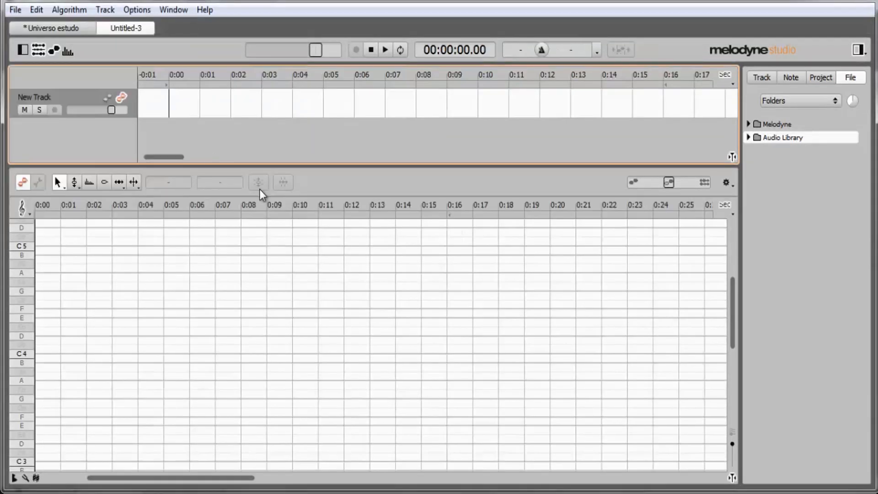
left_click(18, 30)
left_click(447, 266)
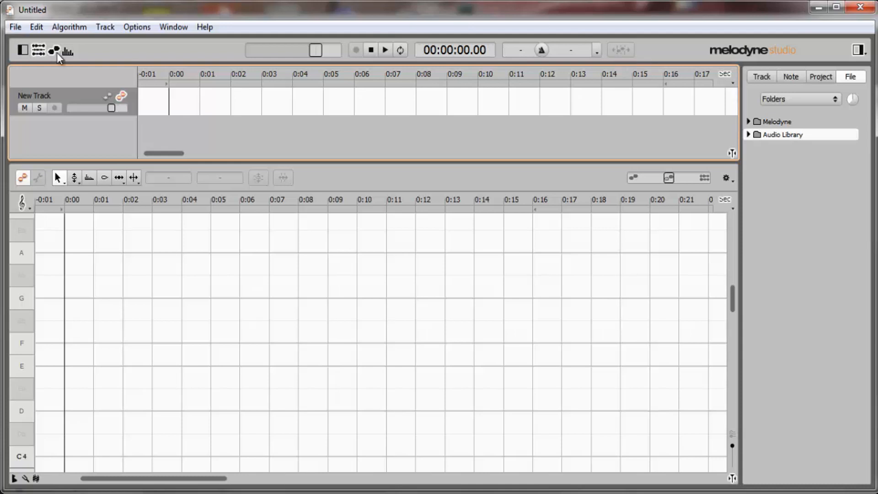
Reopen Universo estudo from the recently used files
left_click(15, 27)
mouse_move(91, 73)
left_click(253, 74)
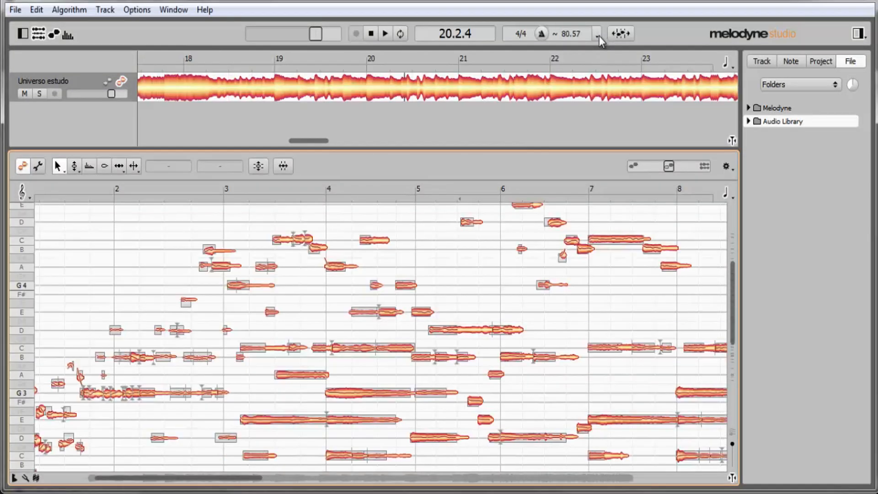
Show the Assign Tempo editor for the opening bars of Universo estudo
left_click(599, 36)
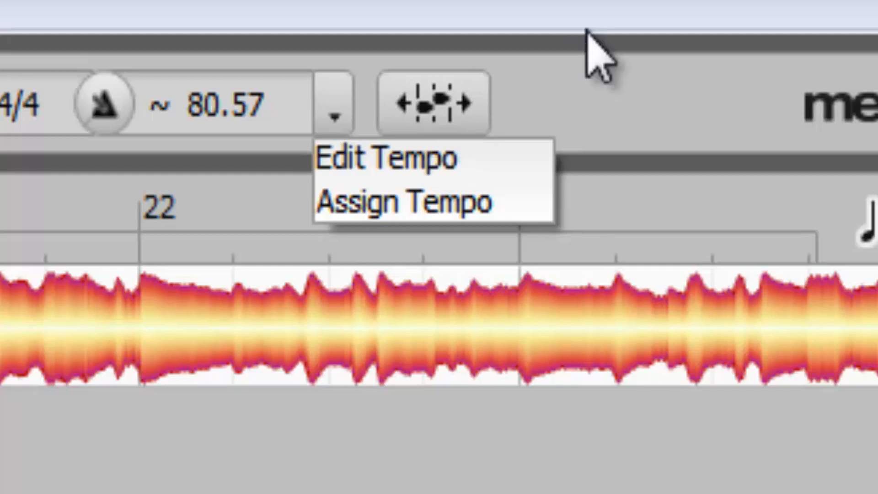
left_click(460, 208)
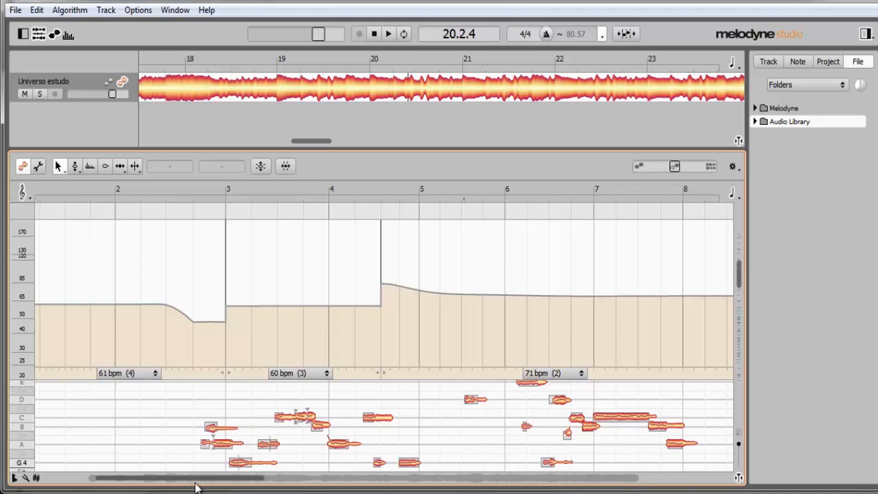
left_click_drag(191, 479, 119, 457)
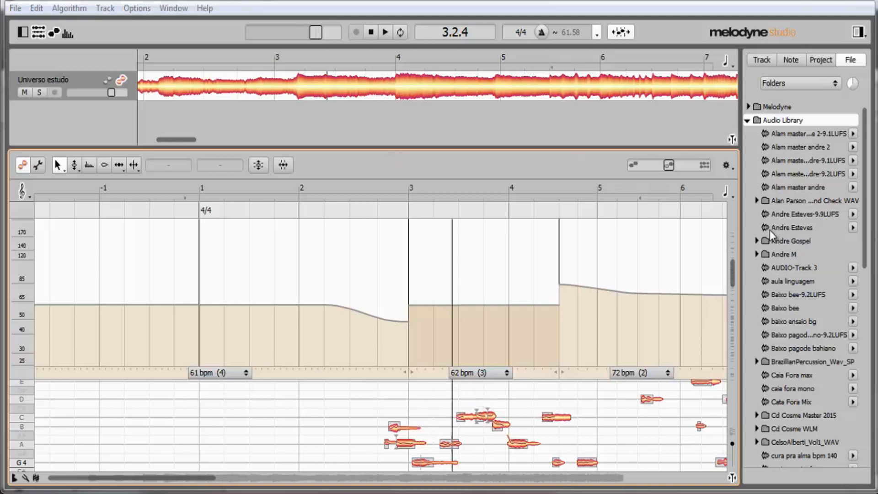
Review the track settings and the project's audio file list, and return to the file browser
left_click(757, 63)
left_click(827, 62)
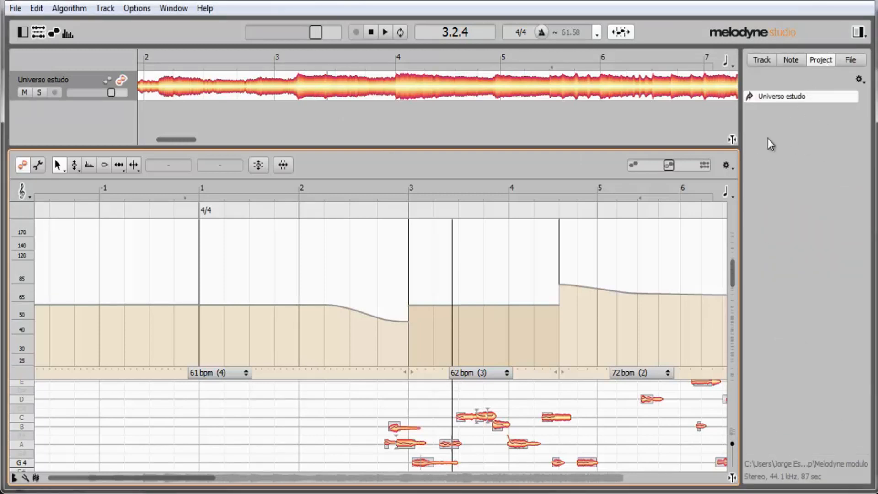
left_click(847, 60)
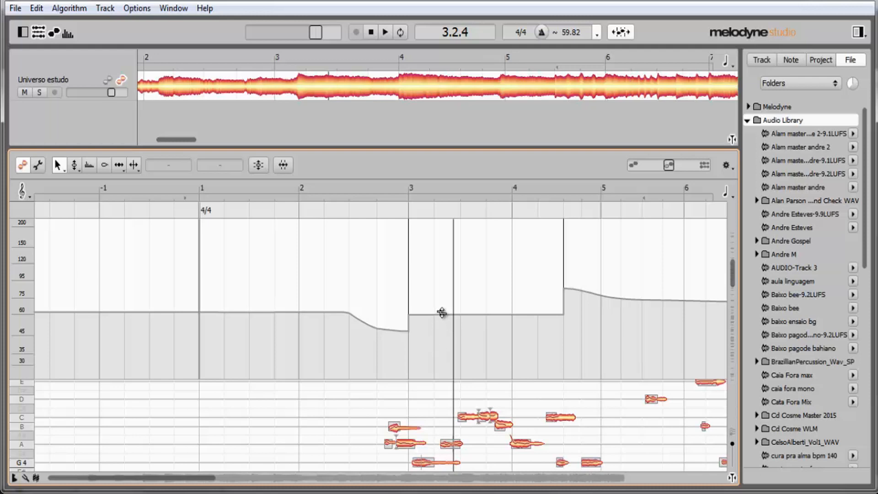
In Edit Tempo mode, raise the tempo of the section from bar 3 to past bar 4 to match the start of the following section
left_click(597, 33)
left_click(608, 45)
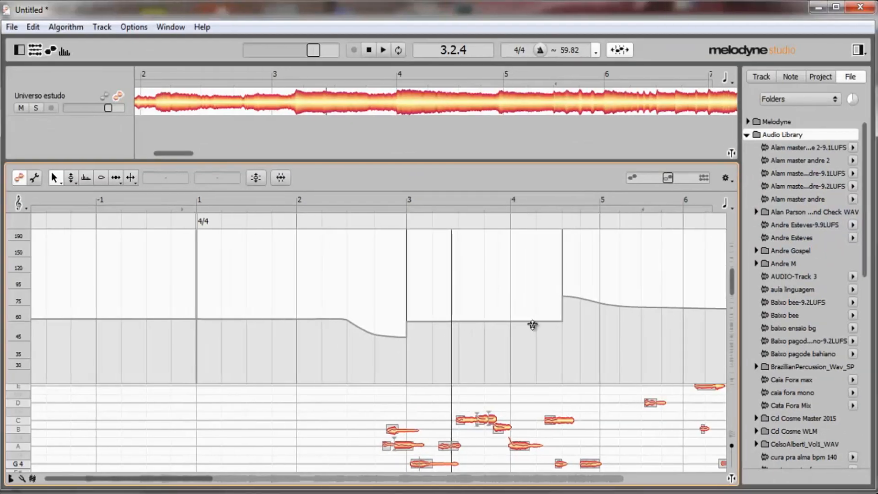
left_click_drag(404, 300, 564, 316)
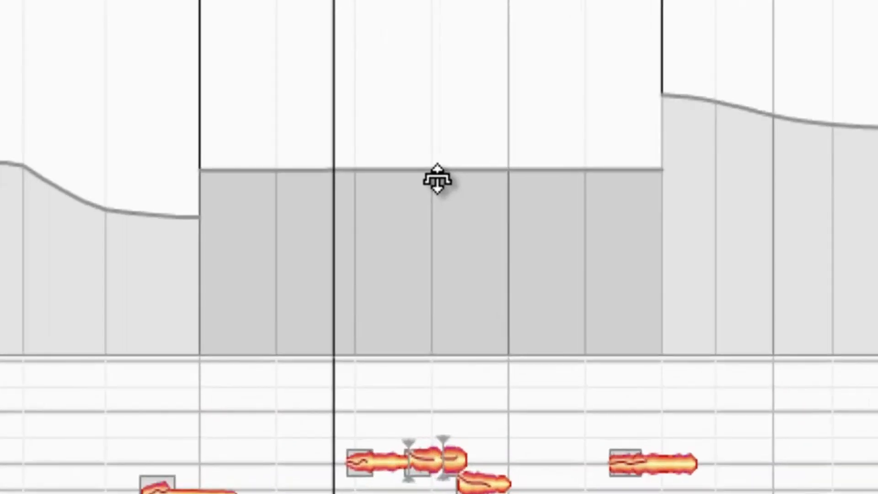
left_click_drag(438, 179, 432, 130)
left_click_drag(524, 200, 519, 182)
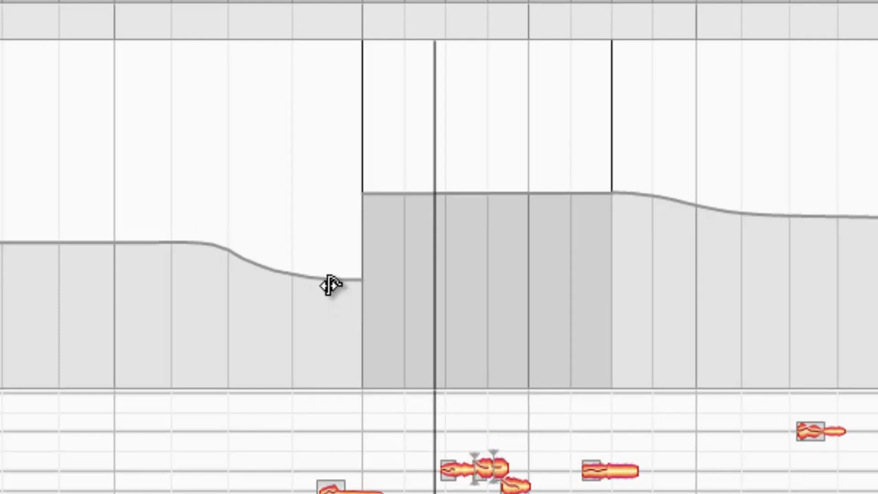
Smooth the tempo transition into the section starting at bar 3 and play the result from around bar 1
left_click_drag(330, 276, 153, 347)
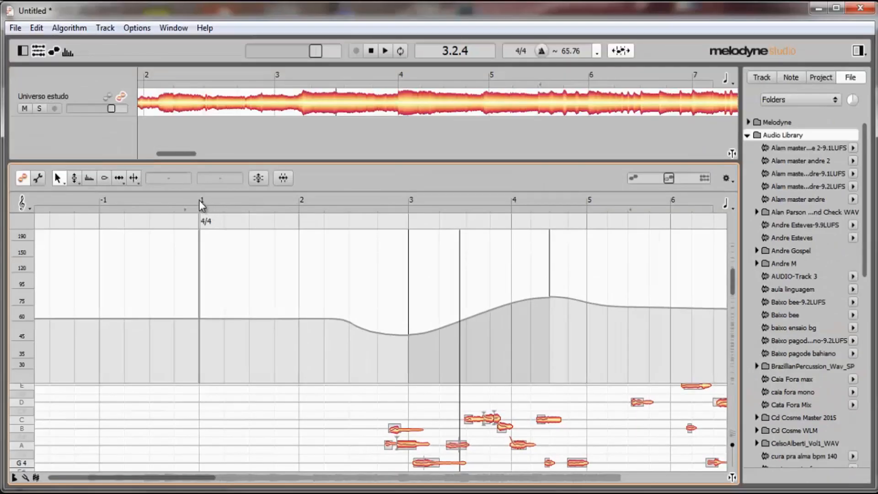
left_click(201, 206)
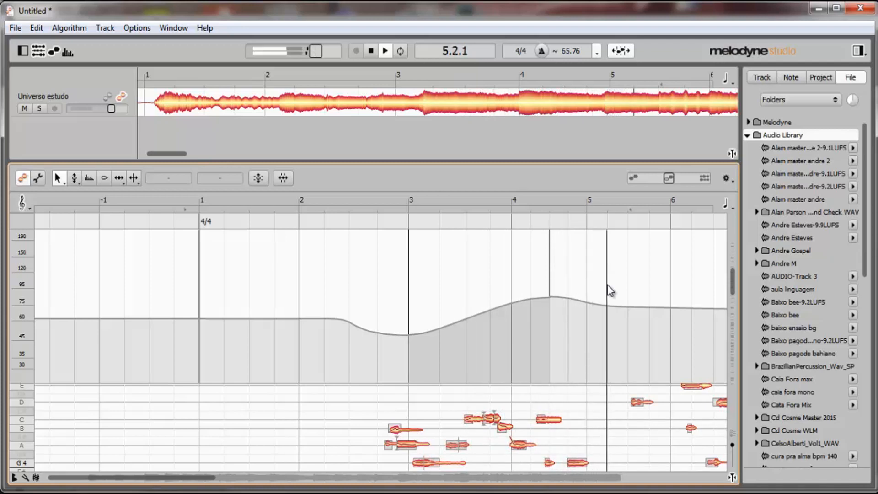
key("space")
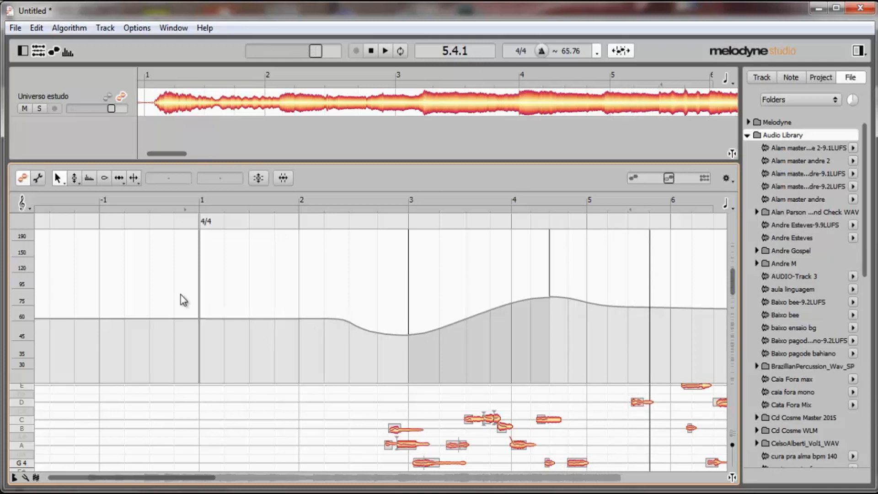
Lower the tempo of bar 1 in the tempo curve and smooth its transition into bar 2
left_click_drag(191, 303, 331, 323)
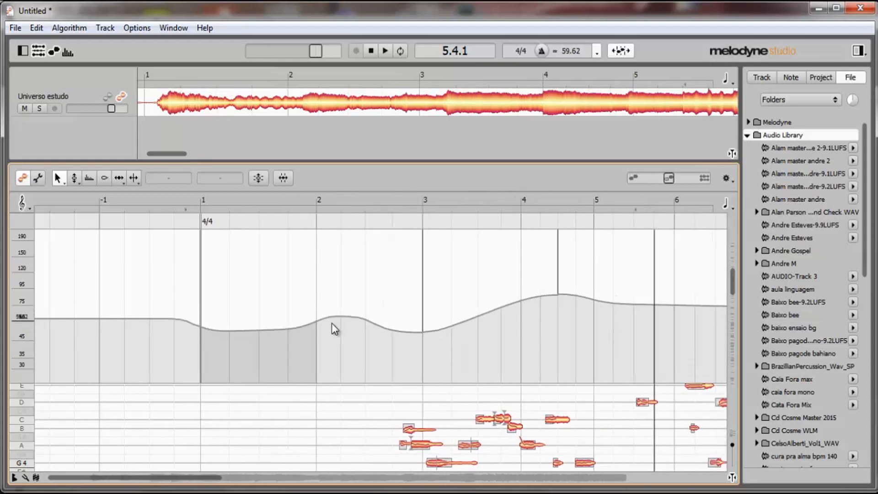
left_click(332, 324)
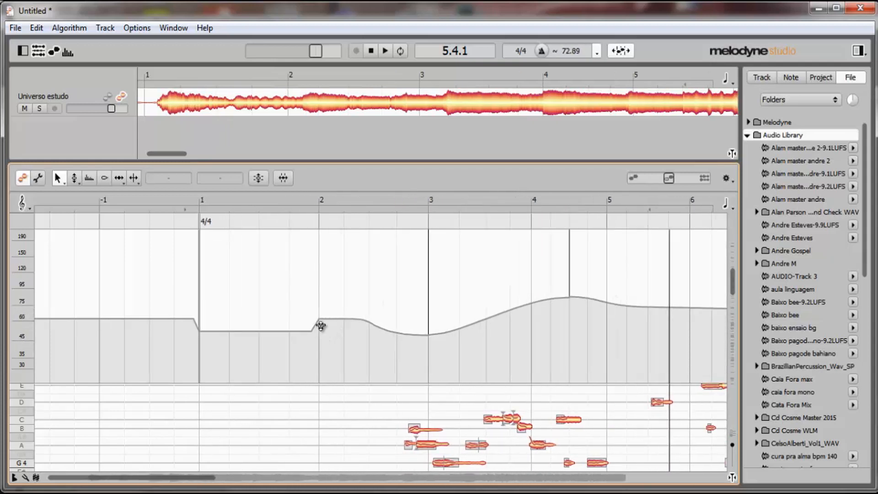
left_click_drag(318, 323, 320, 313)
left_click(333, 321)
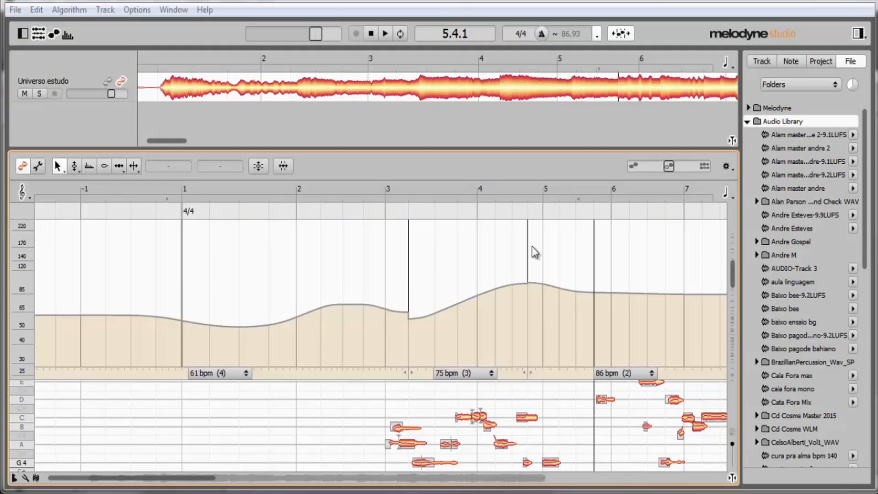
In Assign Tempo mode, reshape the assigned tempo of the opening section from bar 1 to about 66 bpm
left_click(621, 33)
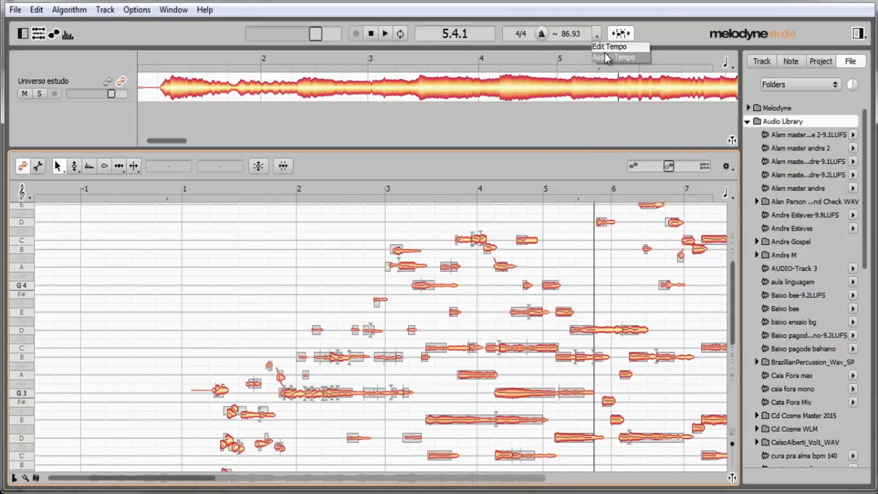
left_click(621, 34)
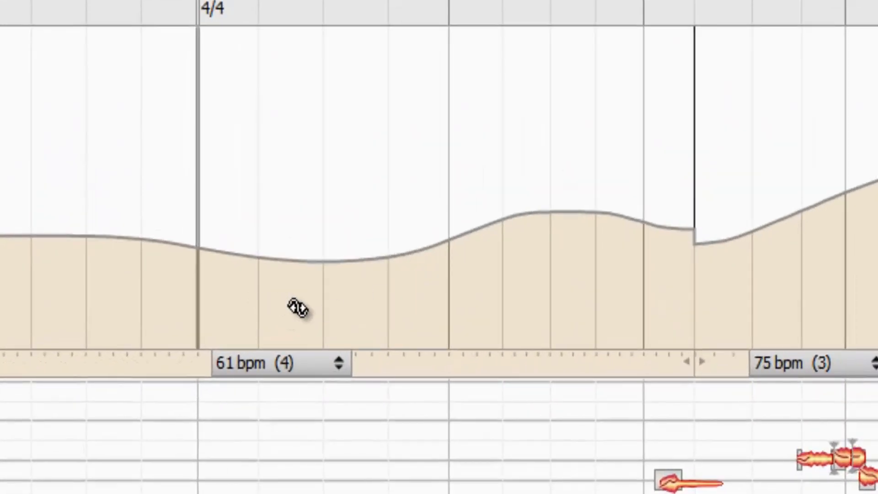
mouse_move(298, 309)
left_mouse_down()
mouse_move(315, 194)
mouse_move(350, 355)
mouse_move(332, 293)
mouse_move(329, 110)
mouse_move(330, 270)
mouse_move(338, 198)
mouse_move(372, 386)
mouse_move(315, 349)
mouse_move(247, 343)
mouse_move(363, 343)
mouse_move(319, 340)
left_mouse_up()
left_click_drag(313, 247, 313, 215)
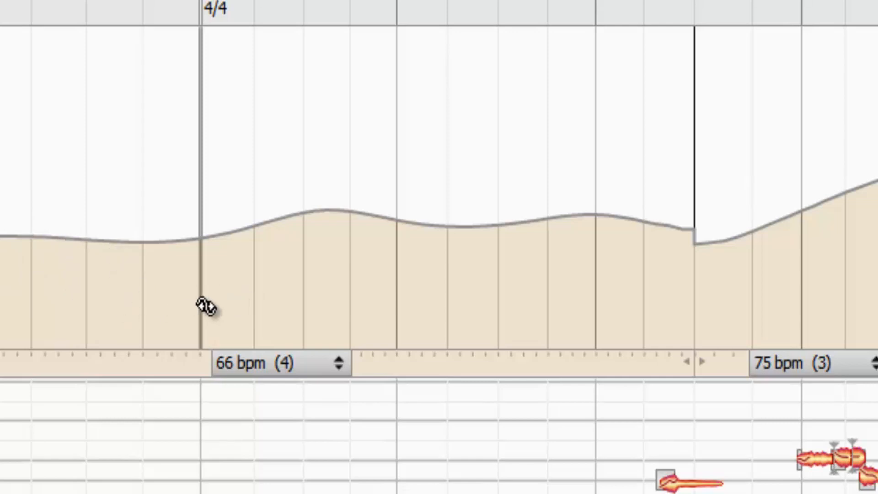
Shift the assigned start of bar 1 later and raise the assigned tempo of the section from bar 3 to about 90 bpm
left_click(213, 252)
left_click_drag(212, 253, 414, 269)
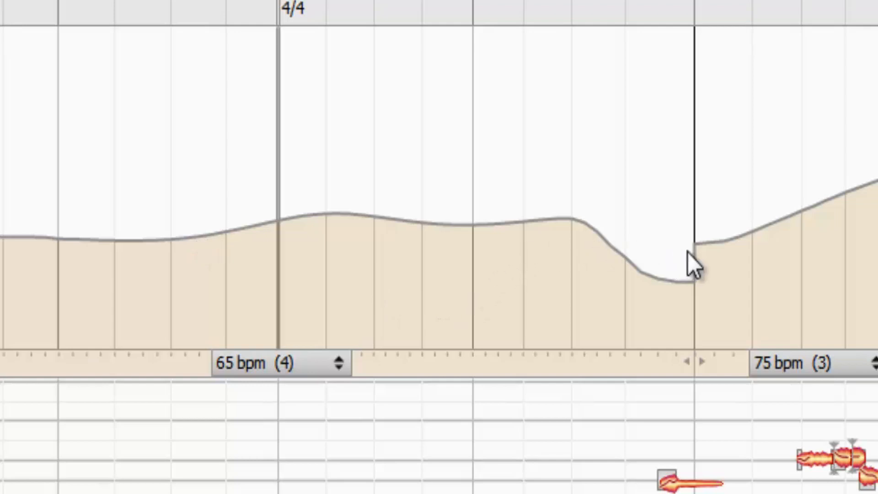
left_click_drag(696, 243, 730, 250)
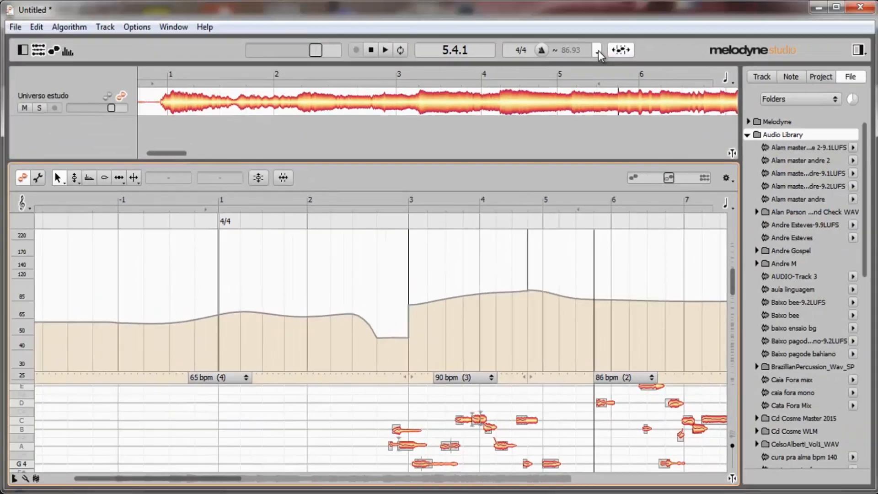
In Edit Tempo mode, select the section from bar 1 to bar 3 and try out changes to its tempo and the curve's smoothness
left_click(597, 51)
left_click(600, 65)
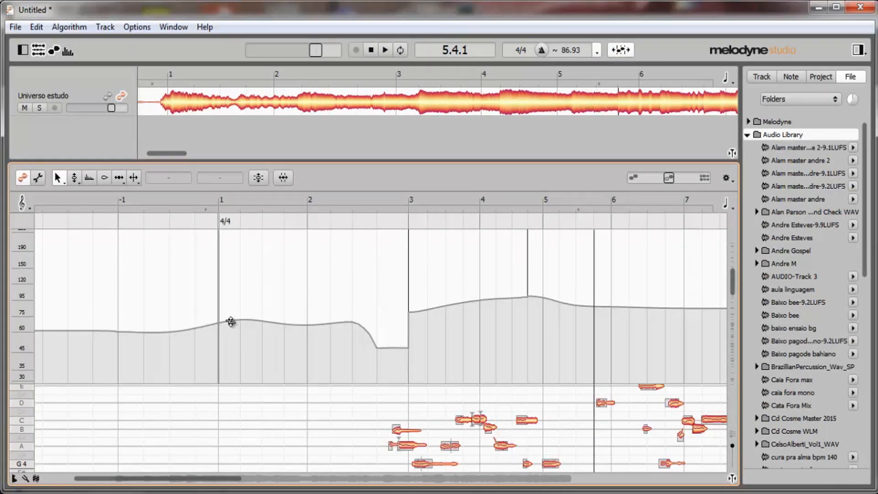
left_click_drag(215, 291, 407, 304)
left_click_drag(523, 257, 526, 257)
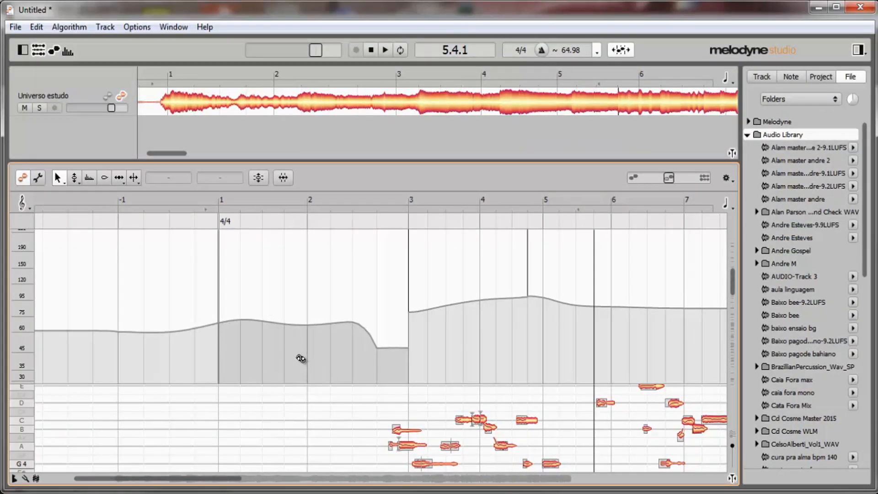
left_click_drag(301, 355, 300, 338)
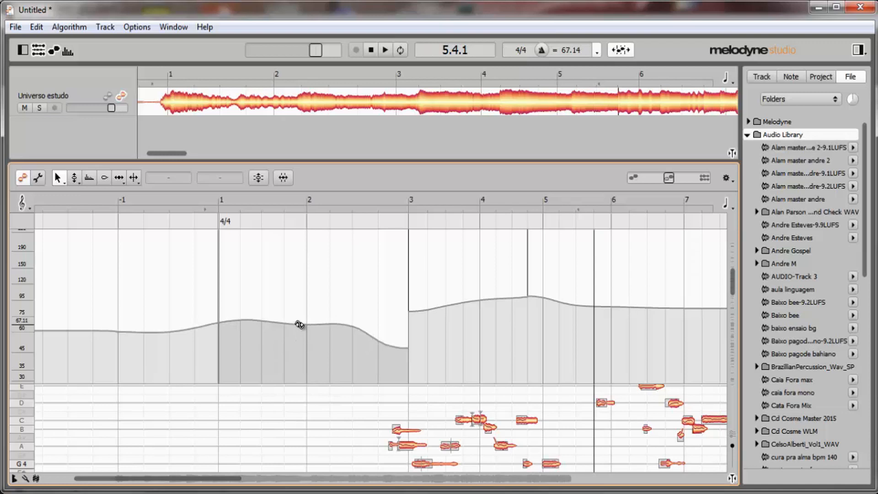
left_click_drag(302, 304, 302, 289)
left_click_drag(303, 409, 305, 450)
left_click_drag(306, 407, 303, 341)
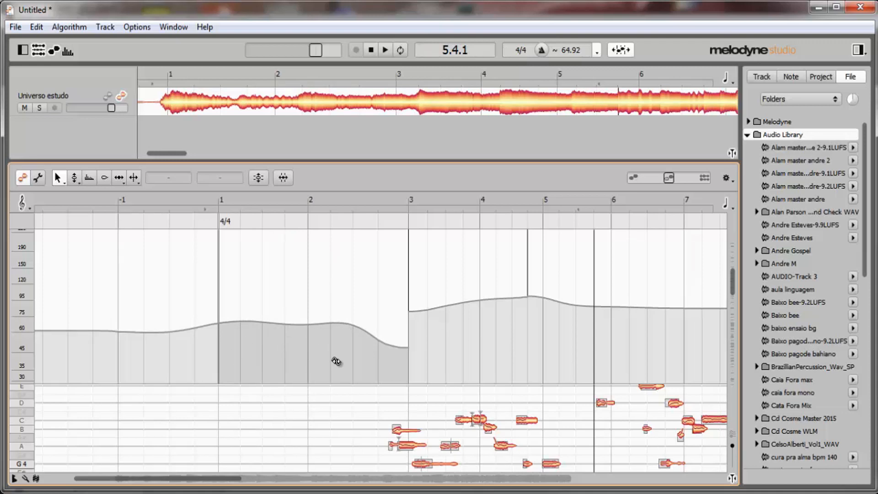
mouse_move(219, 322)
left_mouse_down()
mouse_move(218, 287)
mouse_move(241, 382)
mouse_move(233, 286)
mouse_move(242, 317)
mouse_move(217, 320)
left_mouse_up()
left_click_drag(310, 332, 399, 311)
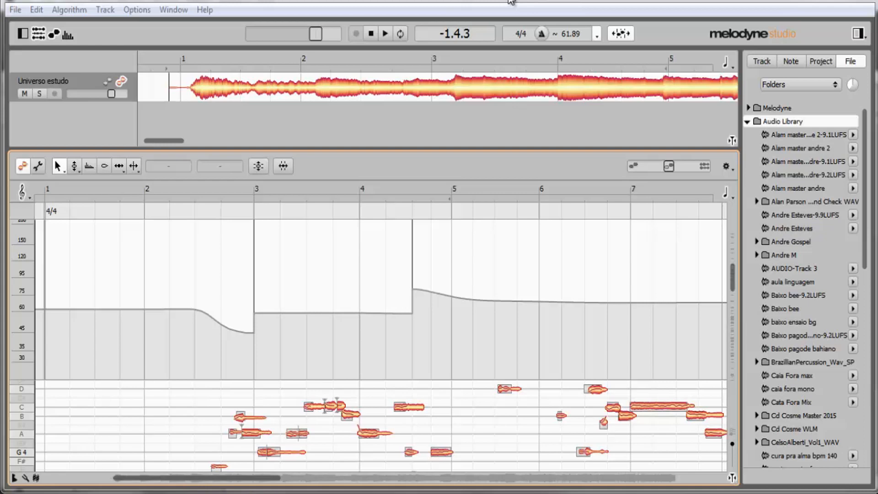
Select the tempo section from bar 28 onward near the end of the recording
left_click_drag(187, 485, 699, 489)
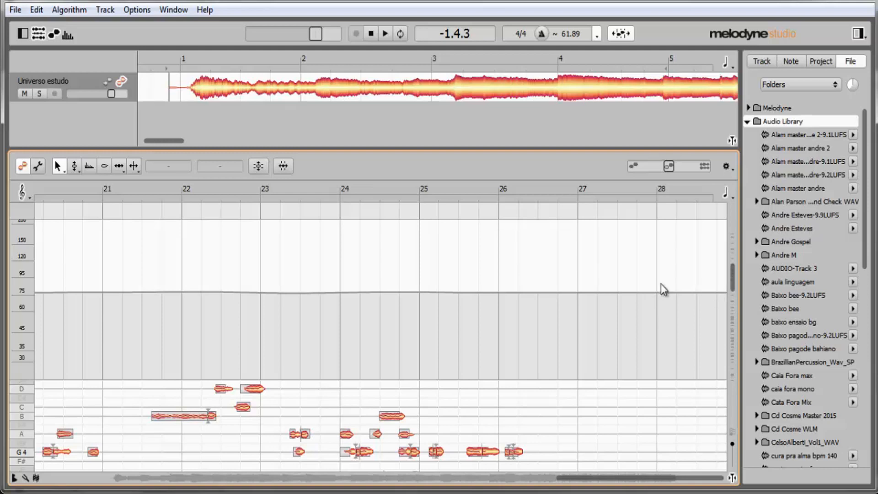
left_click_drag(665, 289, 731, 291)
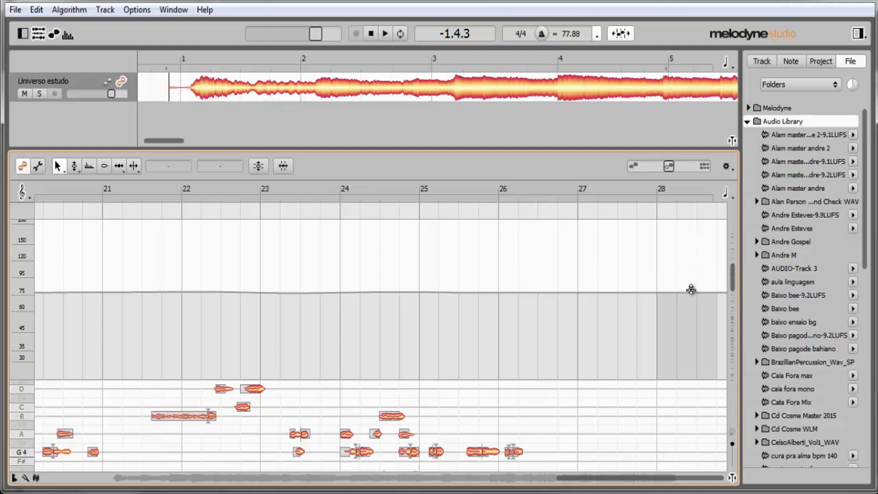
left_click_drag(691, 312, 718, 355)
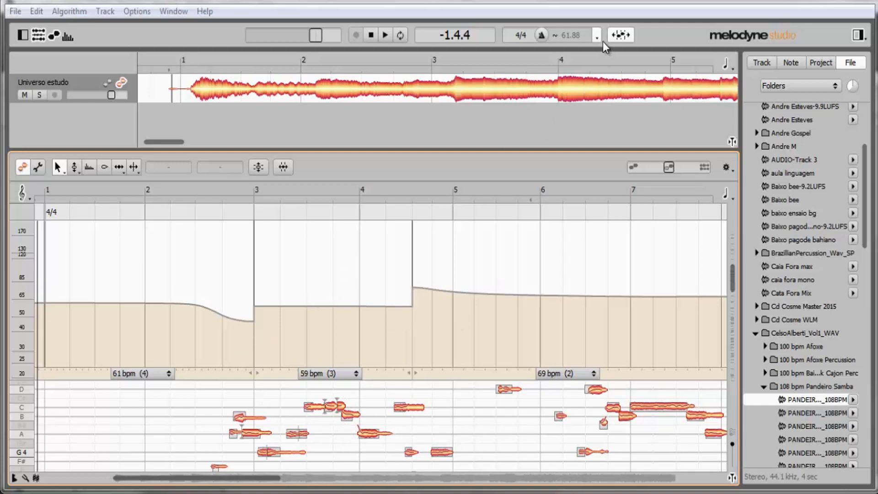
In Assign Tempo mode, select the curve across the break at bar 3 and apply Smooth Tempo Over Several Bars, then Smooth Tempo Between Beats
right_click(375, 248)
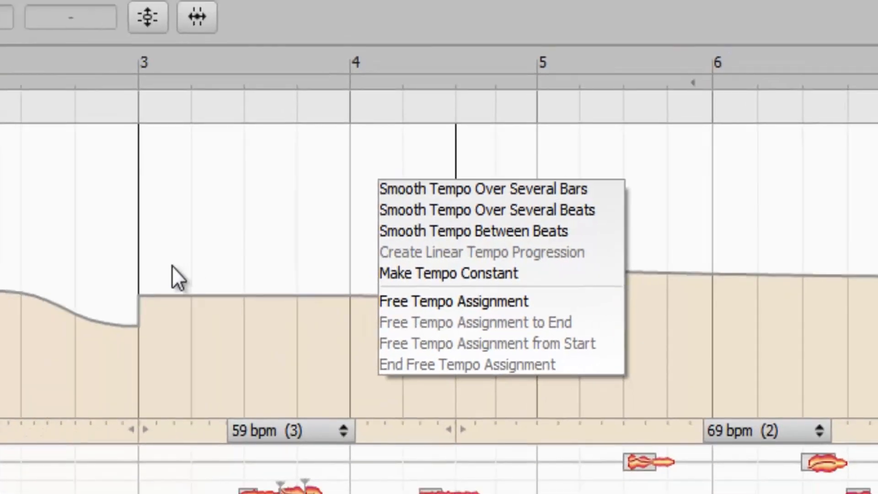
left_click(157, 251)
left_click_drag(52, 214, 234, 264)
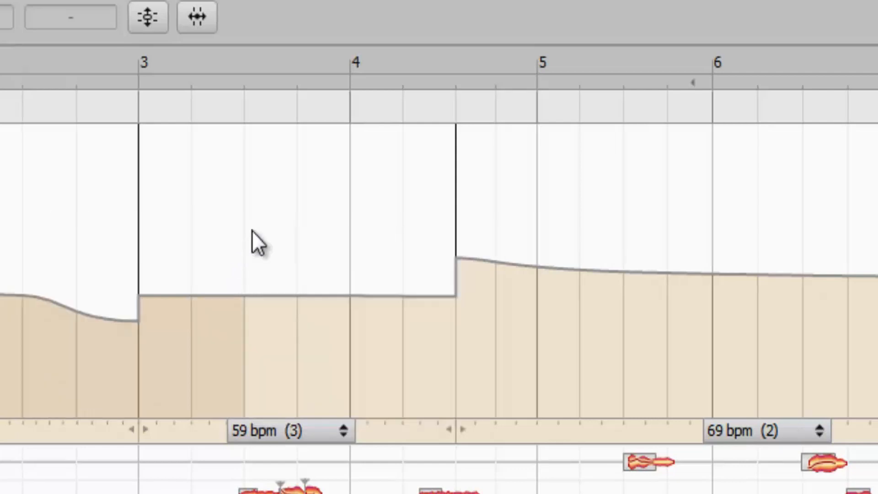
right_click(252, 230)
left_click(273, 246)
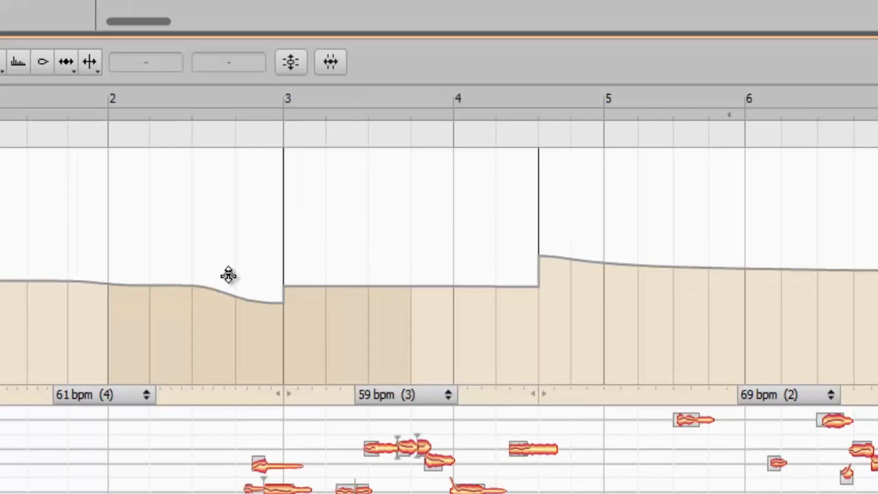
right_click(247, 202)
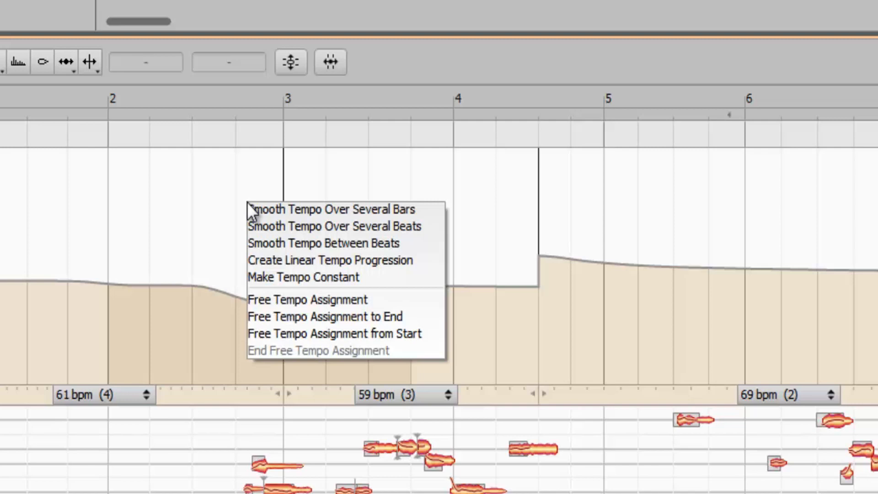
left_click(388, 242)
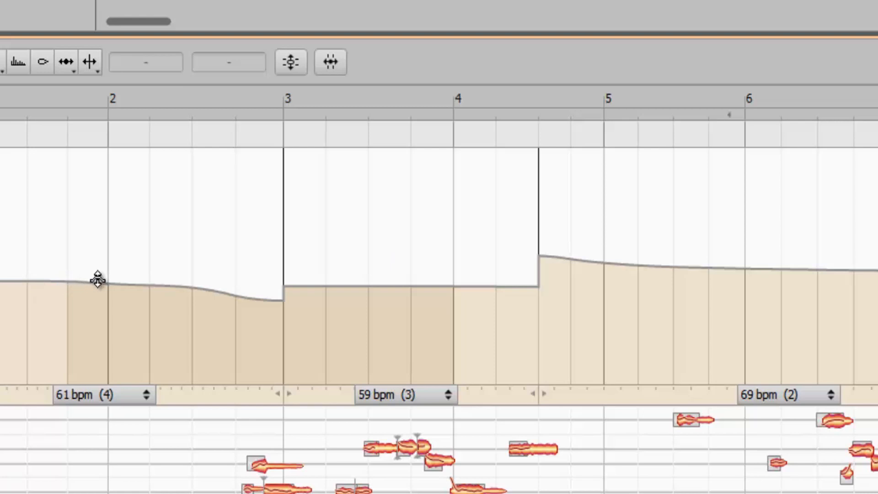
Create a linear tempo progression from before bar 2 to bar 4, then undo the tempo changes around bar 3
right_click(222, 227)
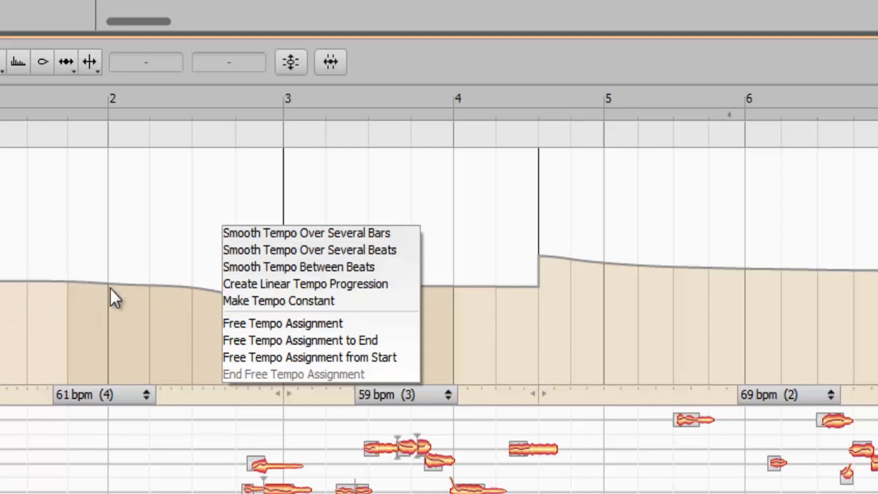
left_click(243, 289)
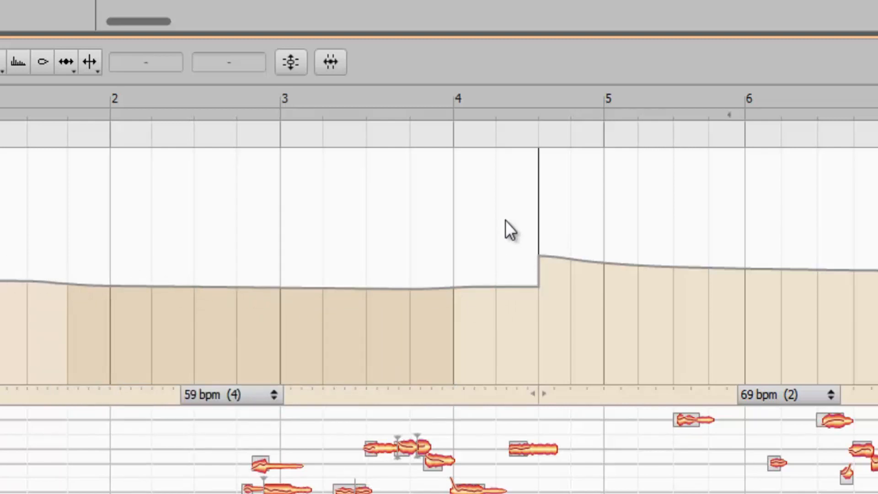
left_click_drag(506, 221, 628, 247)
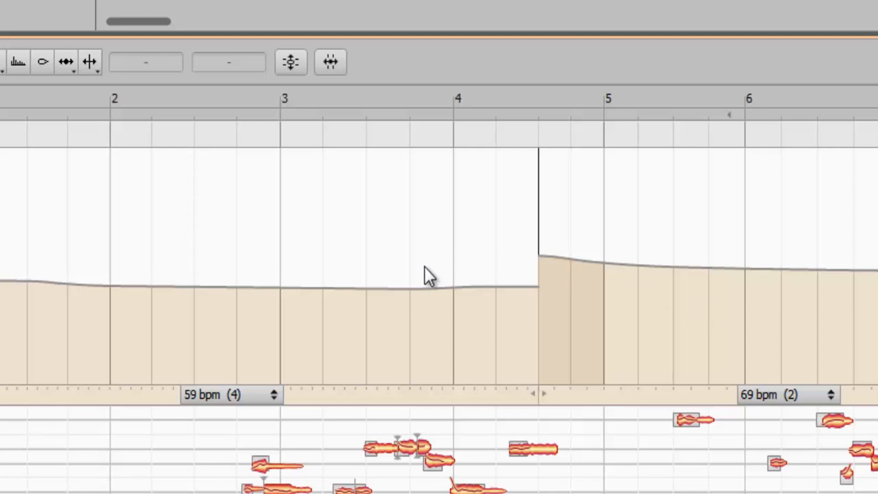
key("ctrl+z")
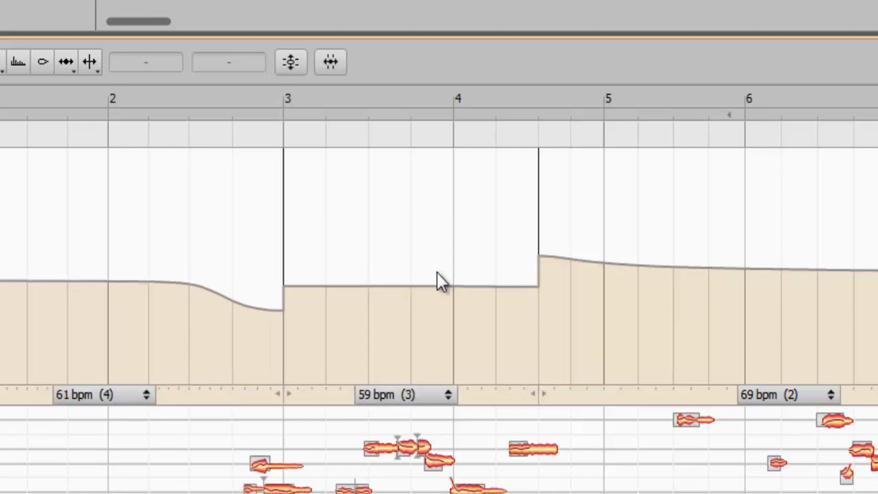
Apply Make Tempo Constant to the recording's assigned tempo and play the result from bar 1
right_click(351, 225)
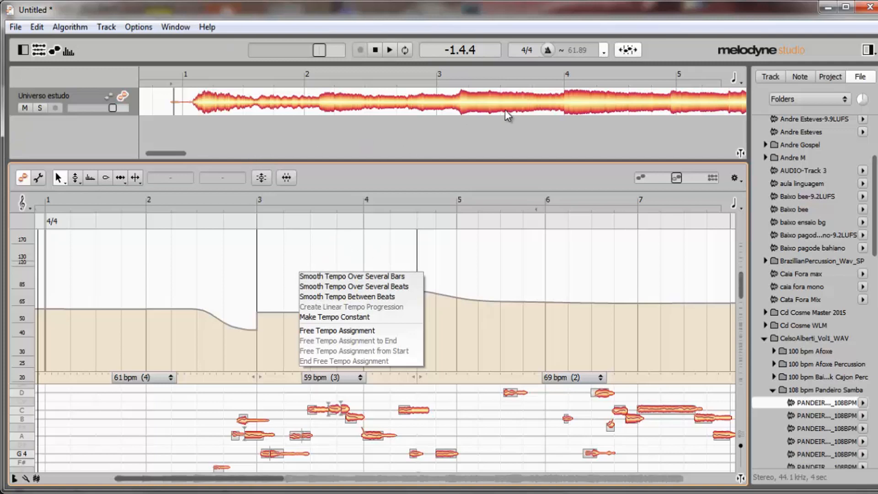
left_click(375, 319)
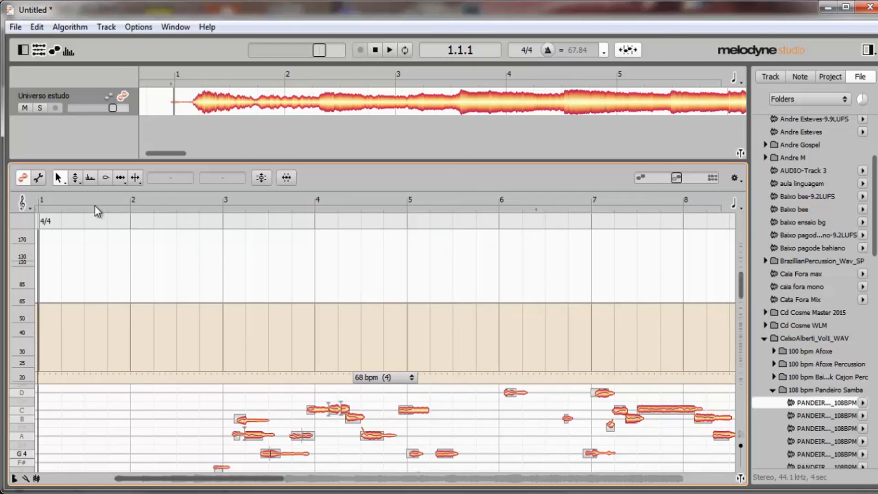
key("space")
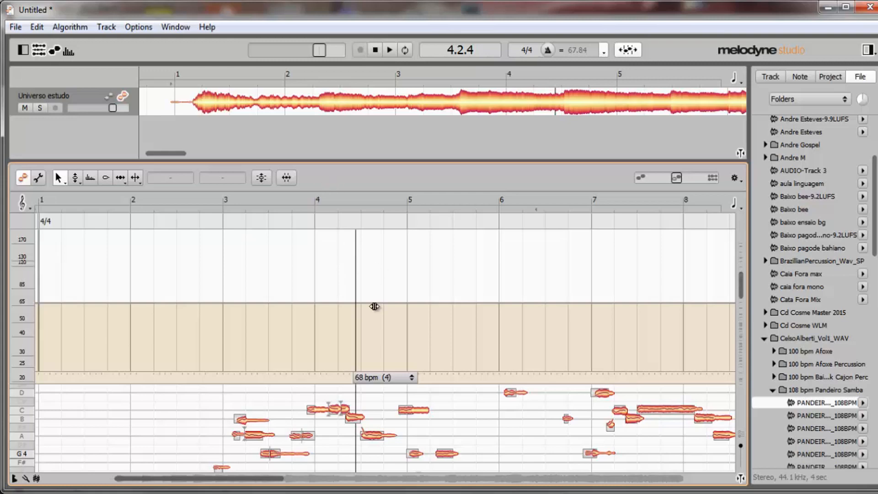
Start a Free Tempo Assignment near bar 1, play from after bar 2, and view the option for ending the free assignment
left_click_drag(270, 478, 233, 478)
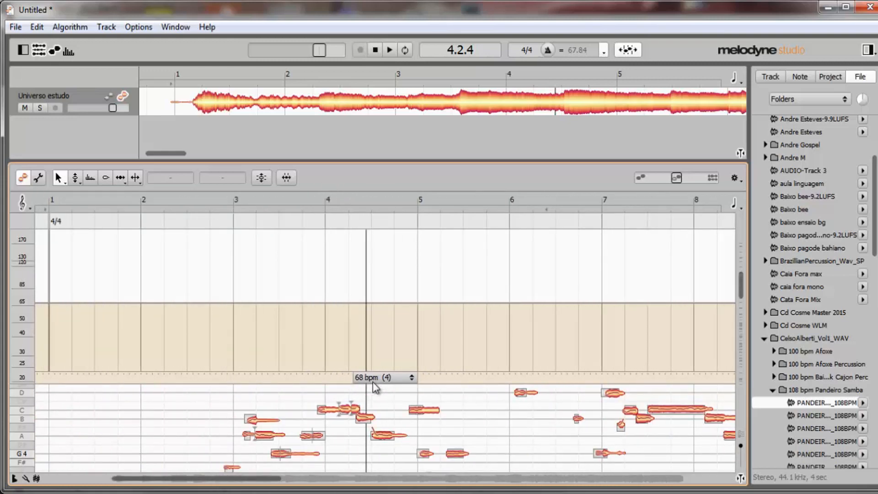
scroll(262, 284, "left", 3)
right_click(262, 284)
left_click(284, 341)
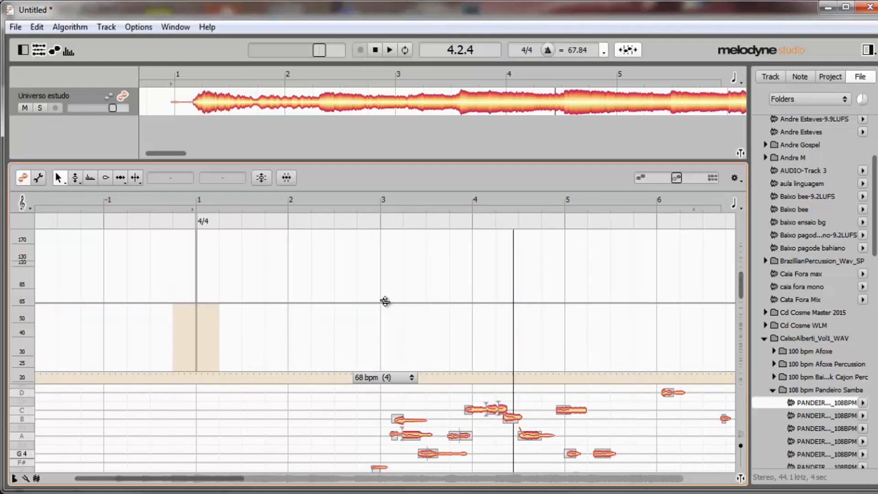
left_click(326, 201)
key("space")
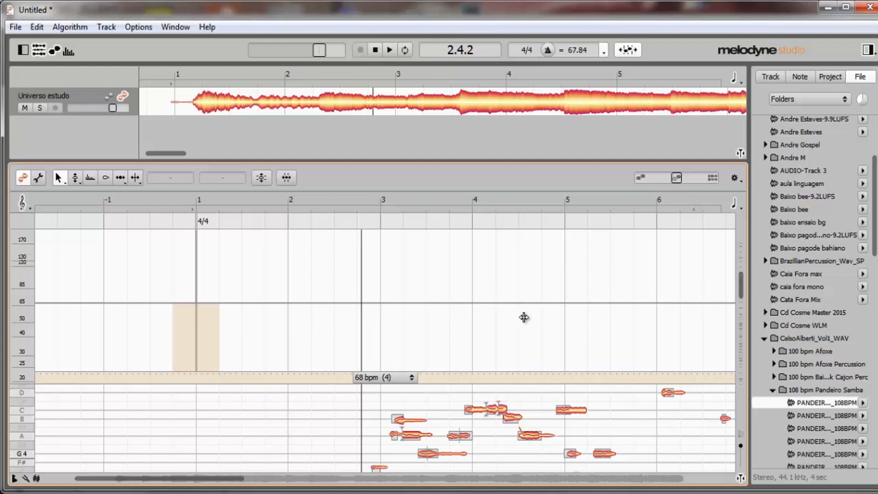
right_click(342, 281)
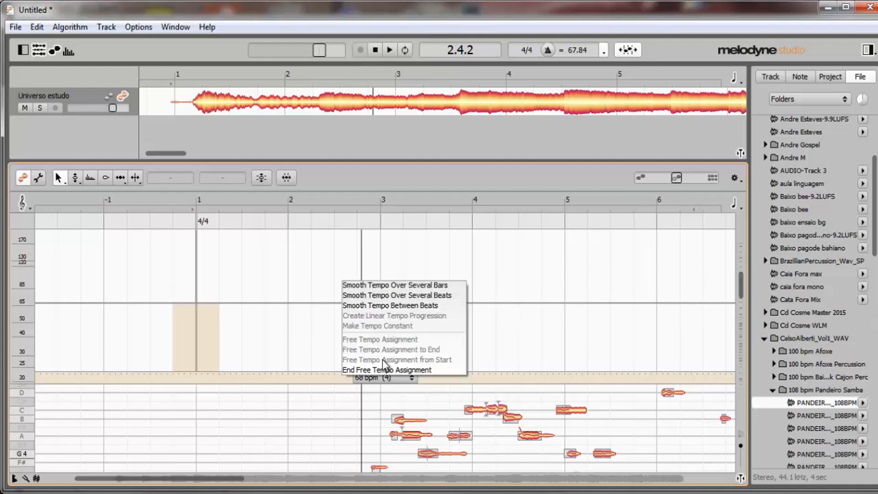
left_click(329, 269)
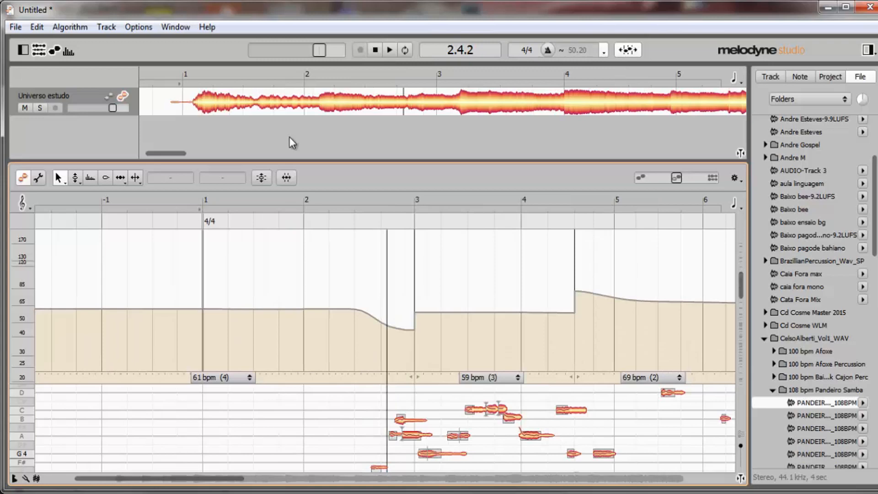
Switch to editing the project tempo curve, apply Make Tempo Constant, and undo that tempo change
left_click(621, 48)
left_click(618, 49)
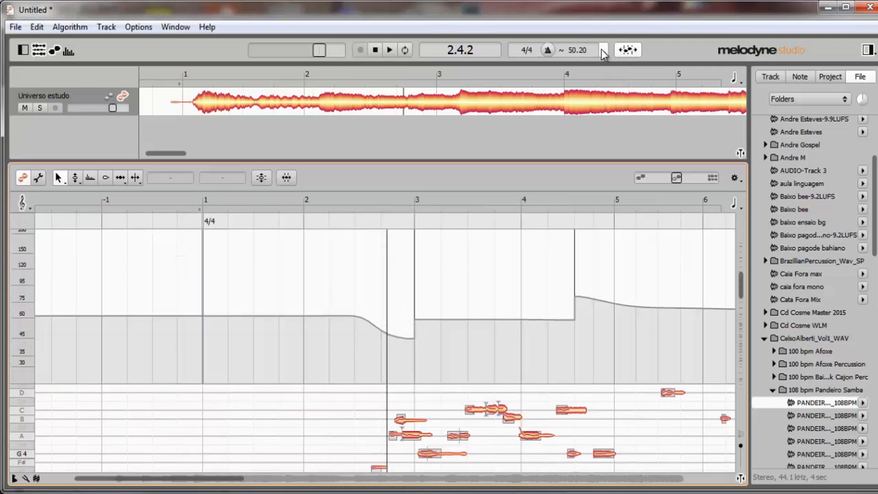
right_click(282, 258)
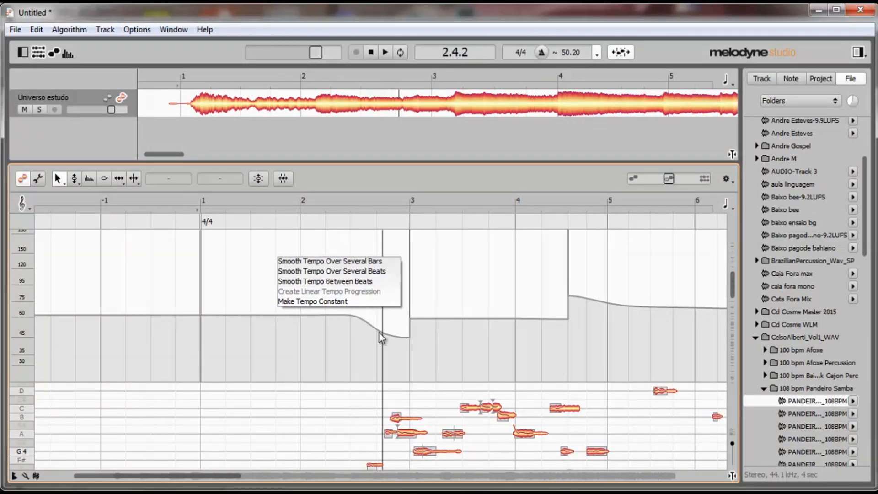
left_click(333, 303)
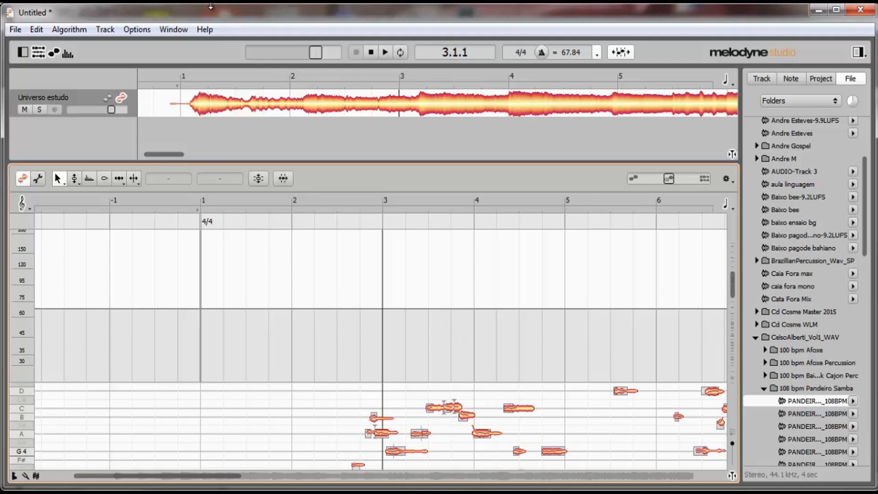
key("ctrl+z")
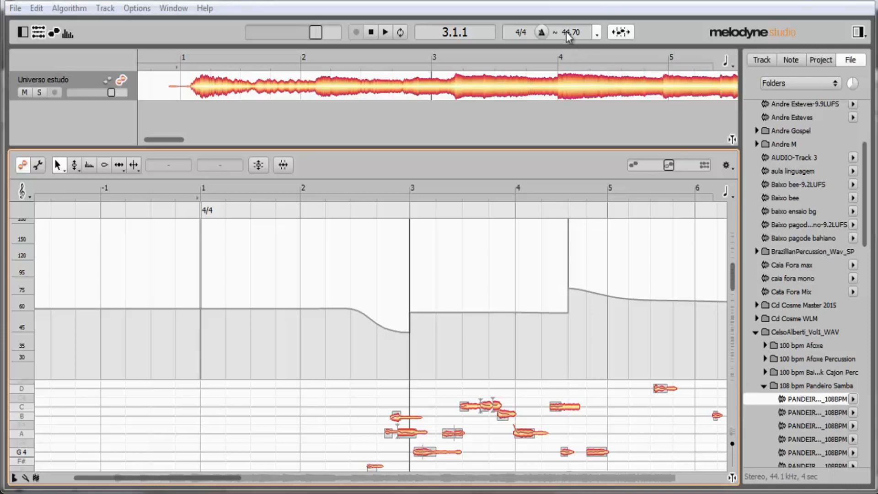
Play the Universo estudo recording from beat 2 of bar 18 to check it against the tempo grid
left_click_drag(212, 478, 581, 491)
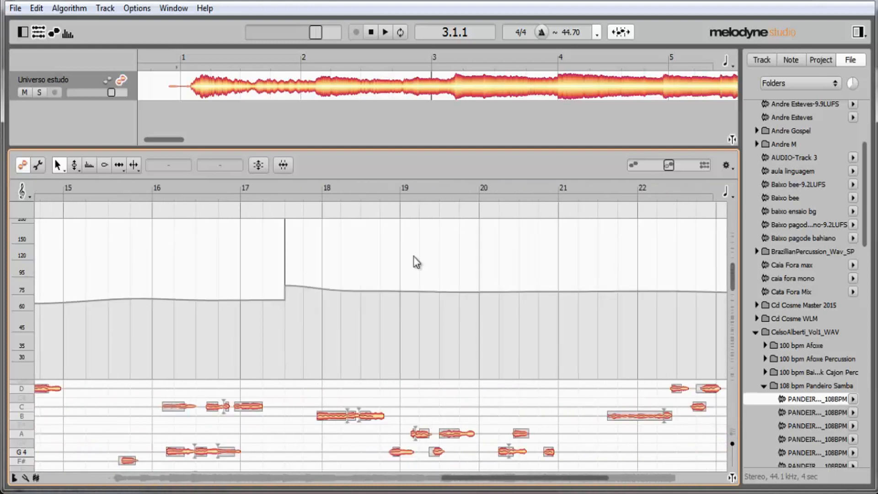
left_click(405, 192)
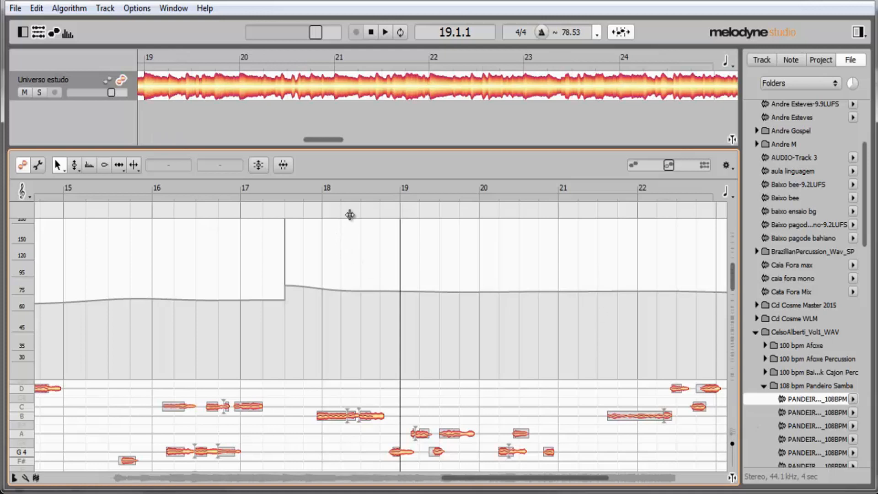
left_click(343, 189)
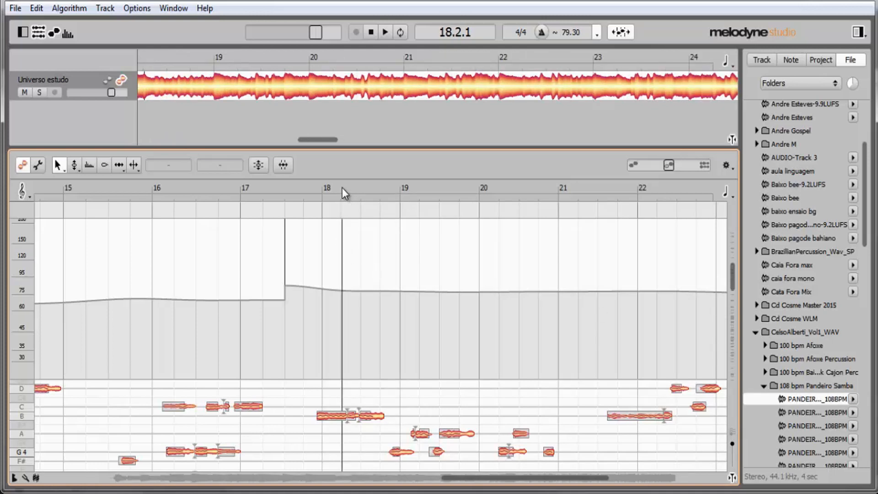
key("space")
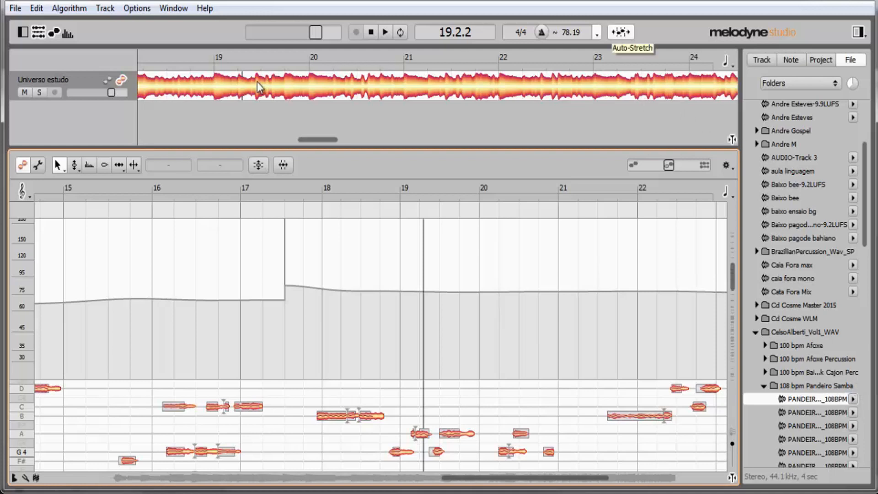
Try the first 108 bpm Pandeiro Samba loop on a new track at bar 19 against the recording, then delete that track
left_click(217, 61)
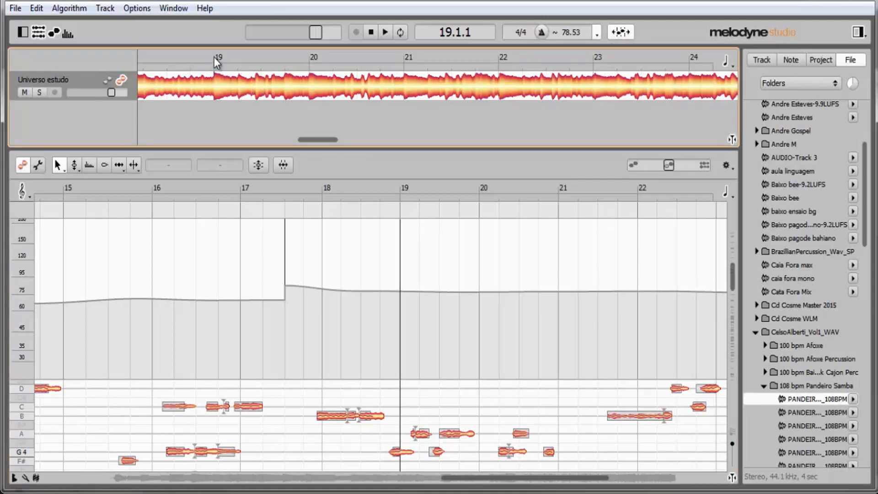
left_click_drag(815, 399, 219, 127)
left_click(149, 52)
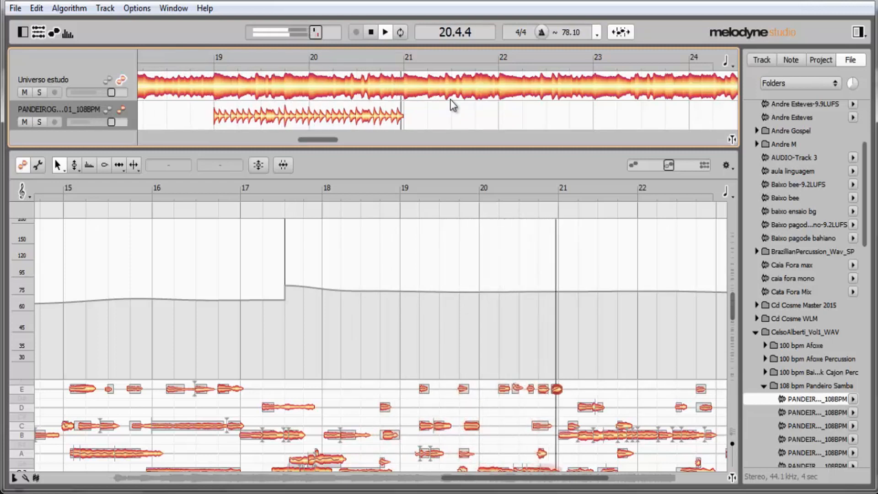
key("space")
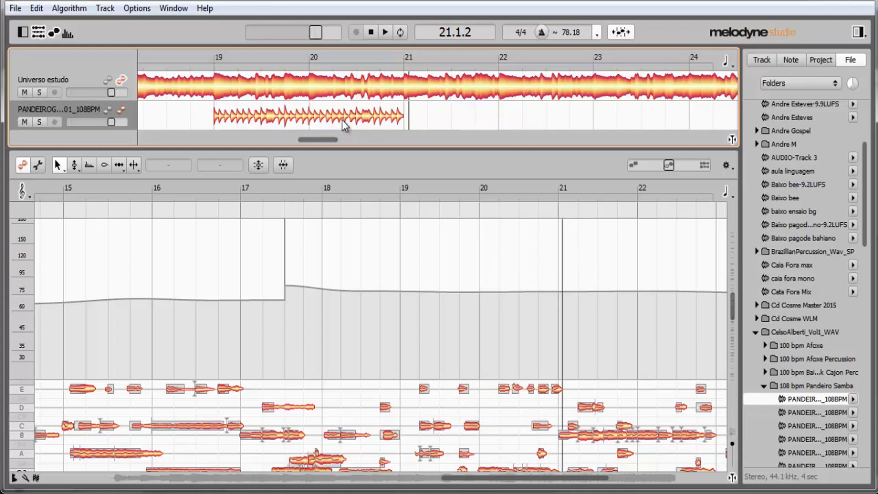
right_click(120, 113)
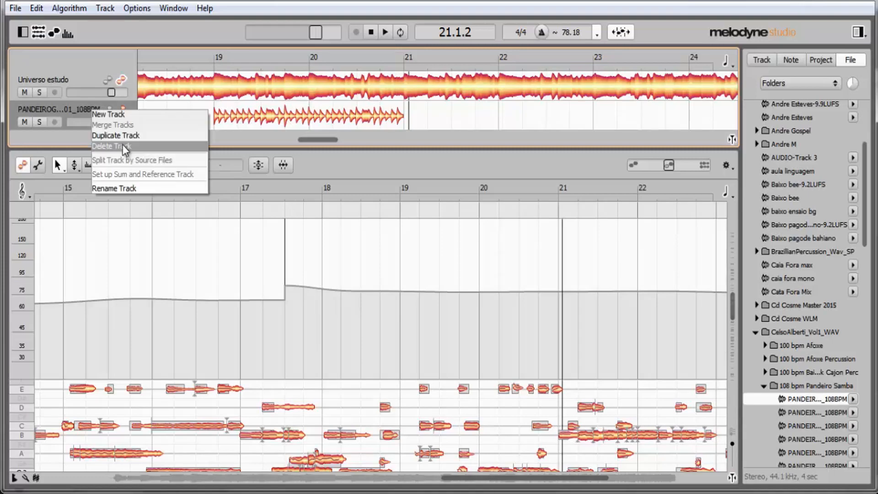
left_click(122, 145)
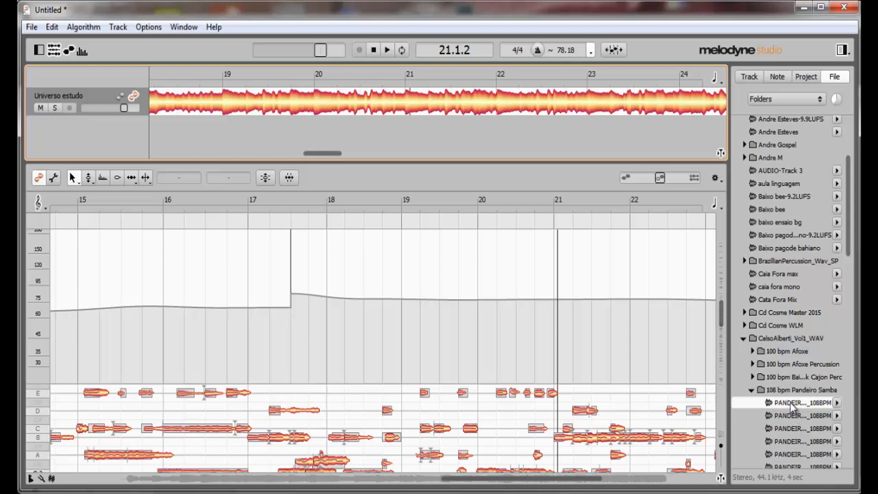
With Auto-Stretch off, try the same pandeiro loop at bar 19 against the recording, then delete the loop
mouse_move(791, 406)
left_mouse_down()
mouse_move(284, 148)
mouse_move(226, 137)
mouse_move(217, 121)
left_mouse_up()
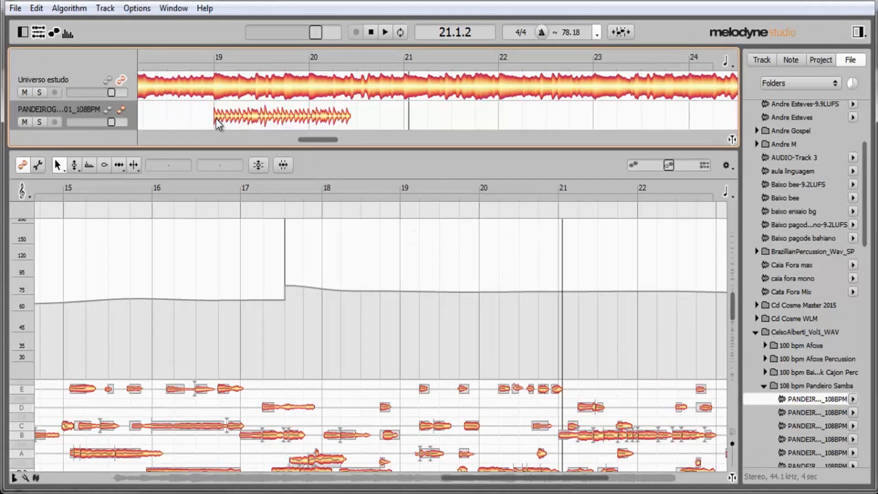
key("space")
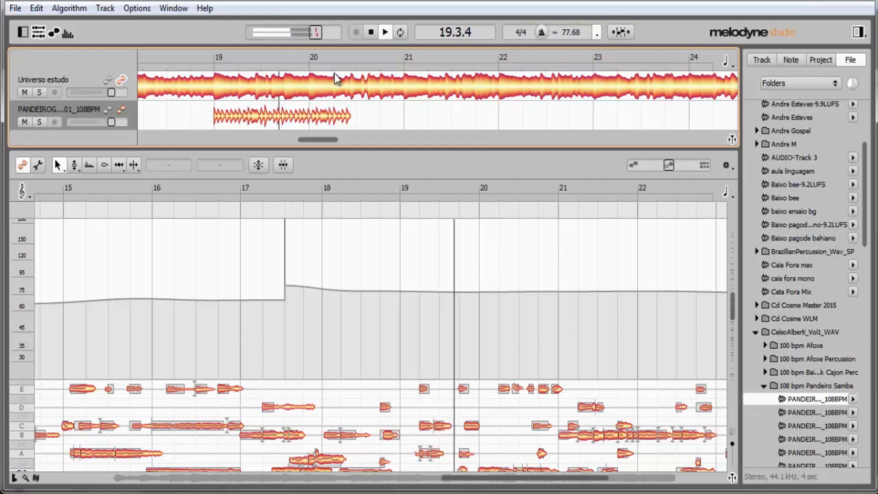
key("space")
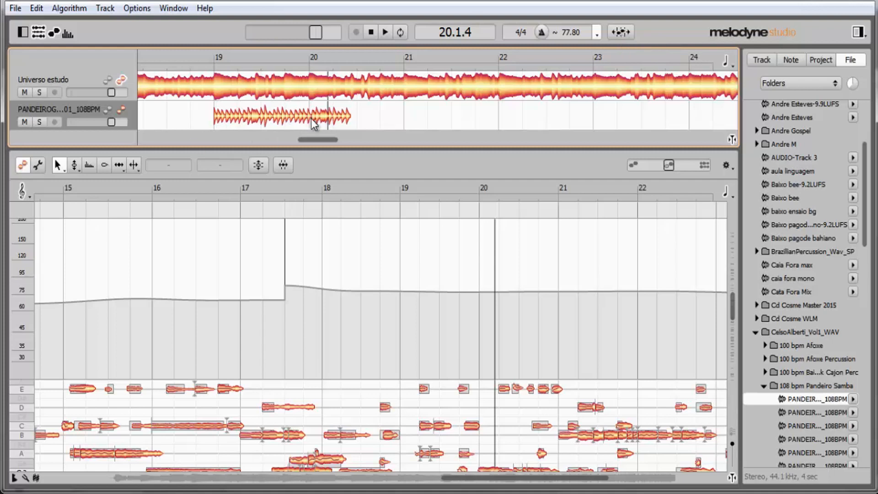
left_click(236, 117)
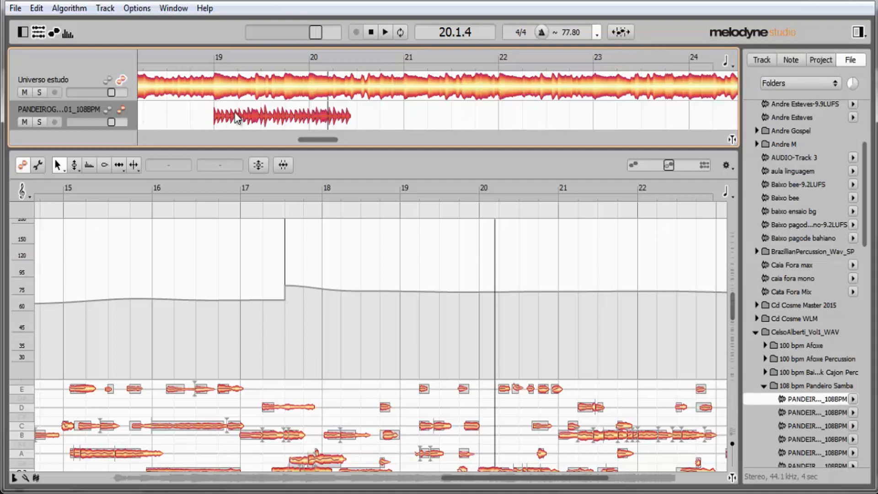
key("Delete")
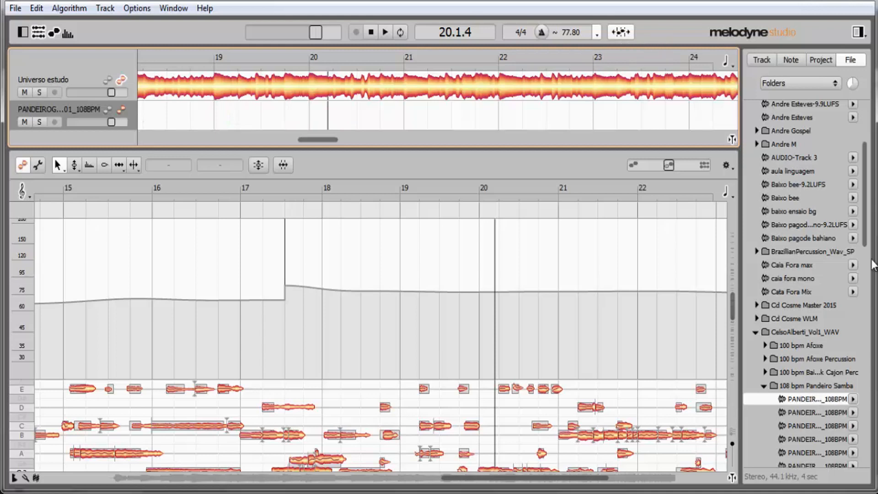
Preview the first loop of the 108 bpm Samba Kit folder and place it at bar 19 on the second track with Auto-Stretch on
left_click_drag(867, 245, 874, 336)
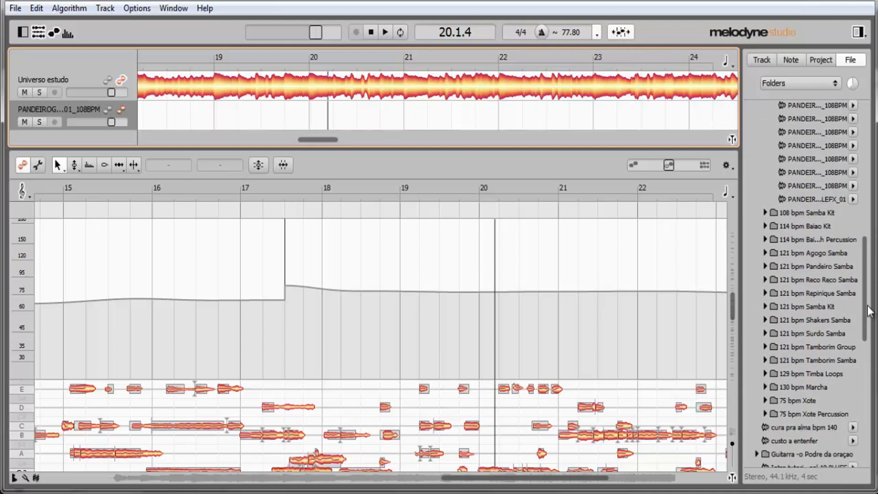
left_click(764, 213)
left_click(854, 226)
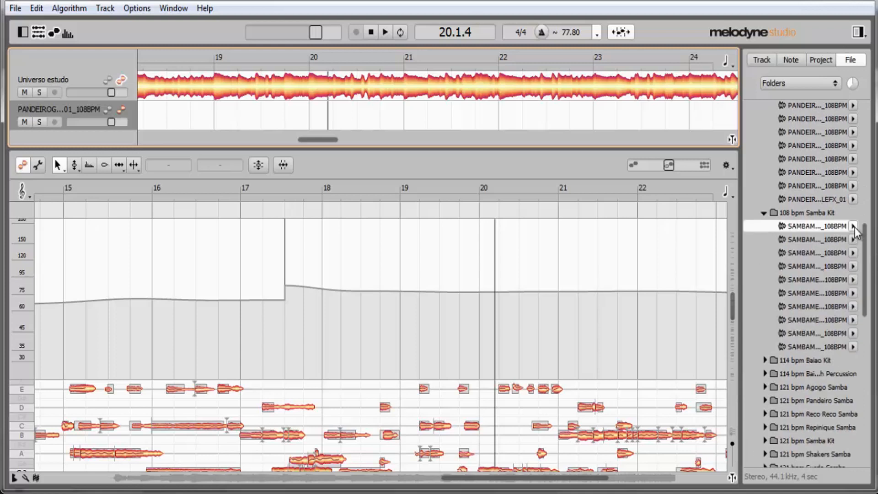
left_click_drag(855, 229, 382, 117)
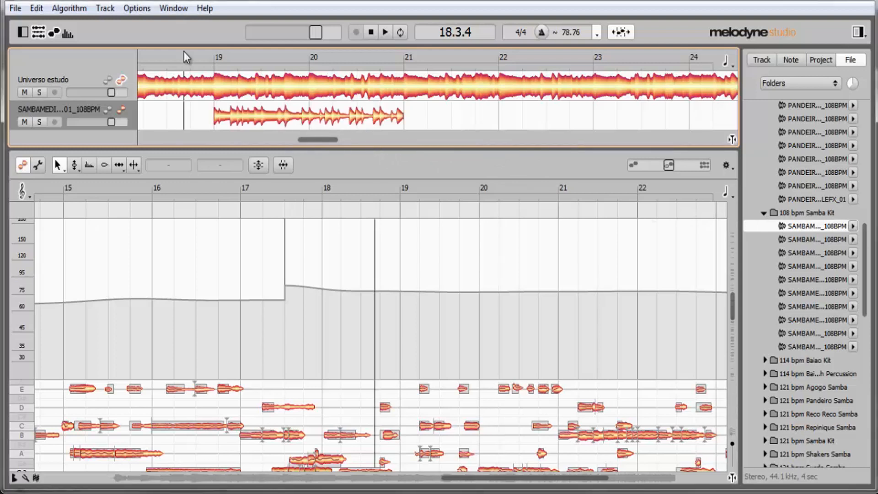
Raise the Samba Kit loop track's volume and play it together with the recording
left_click_drag(114, 122, 128, 122)
left_click(289, 57)
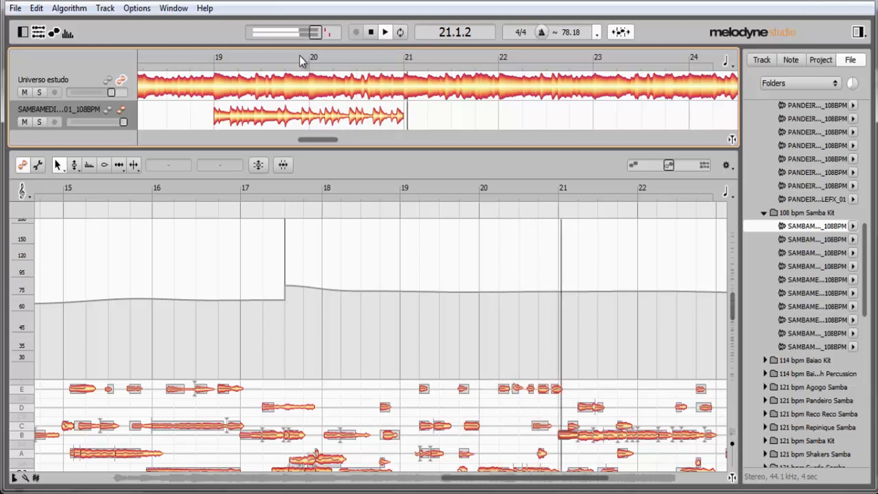
key("space")
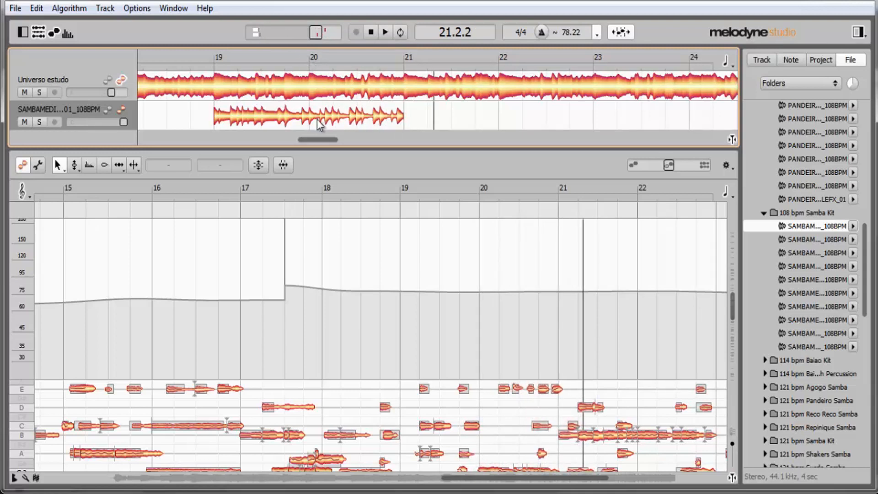
Add the REPINIQUE_121BPM_01 loop from the 121 bpm Repinique Samba folder at bar 19 on a third track and enlarge the track area
left_click(853, 227)
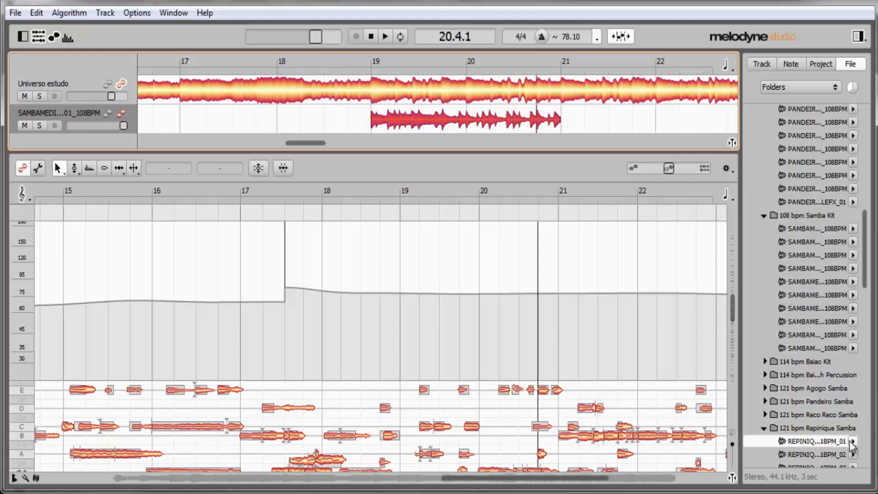
left_click_drag(852, 444, 377, 133)
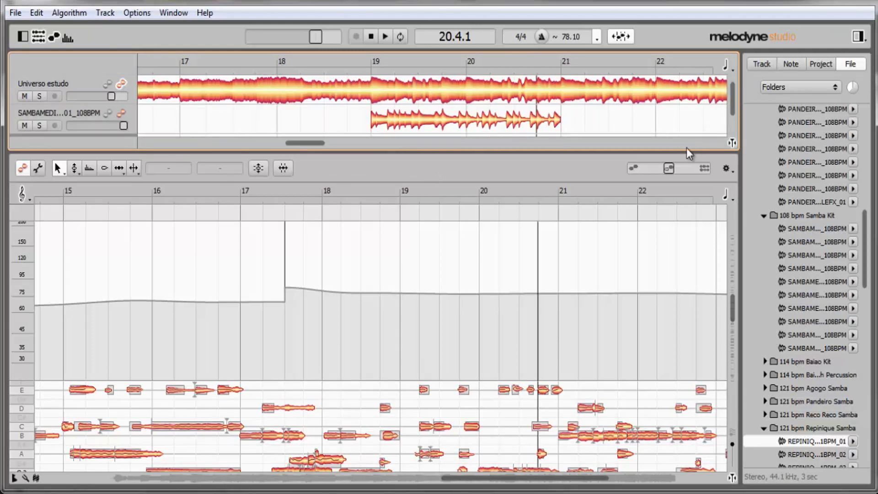
left_click_drag(686, 148, 687, 193)
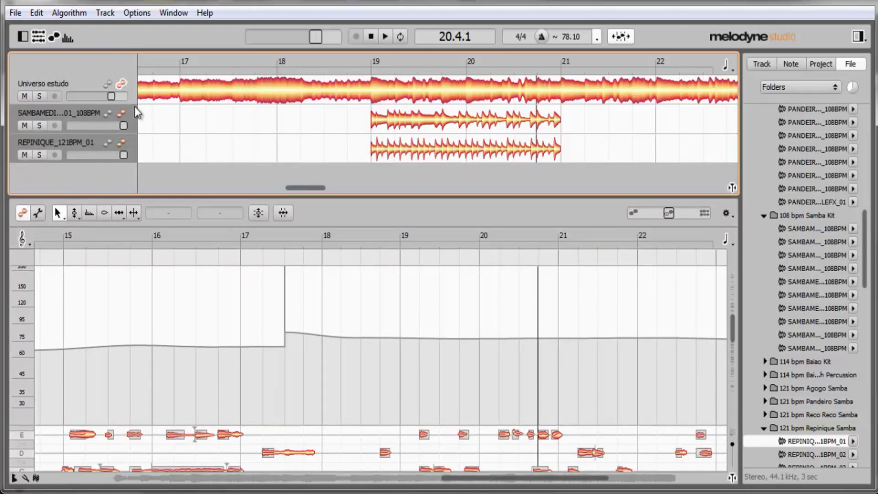
Play the Repinique loop soloed, both percussion loops soloed, and all three tracks together around bars 19 and 20
left_click(428, 59)
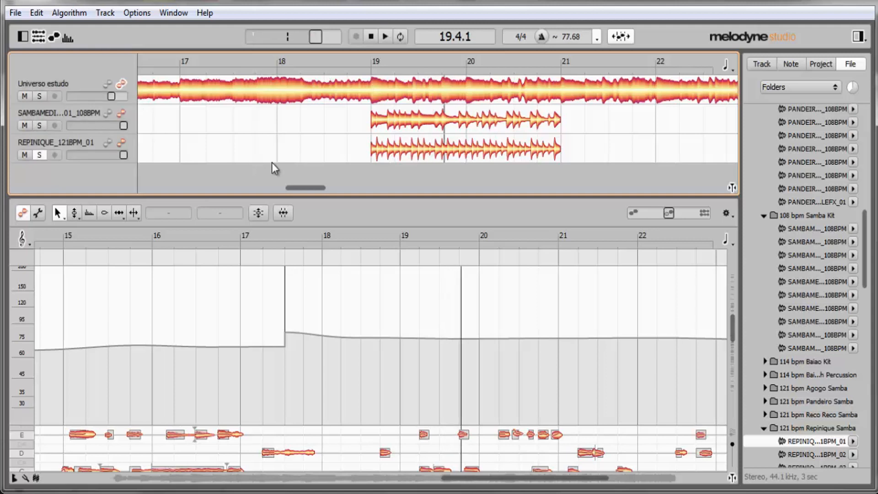
left_click(363, 61)
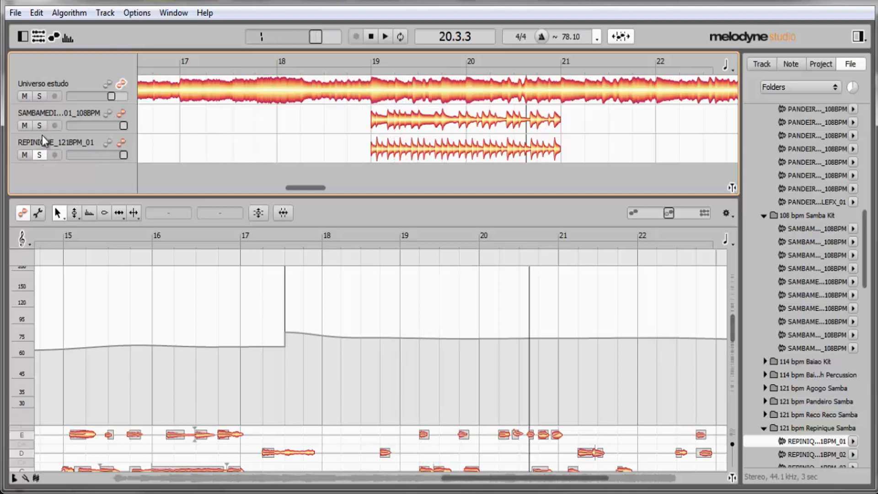
left_click(437, 58)
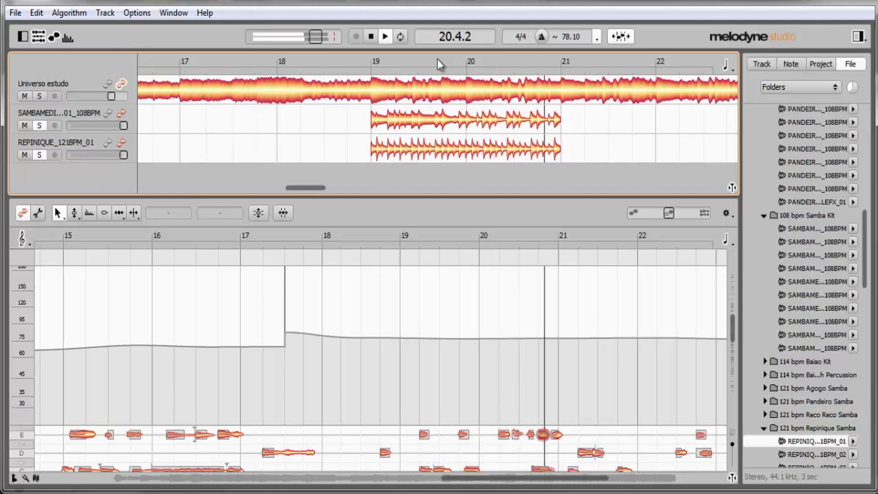
key("space")
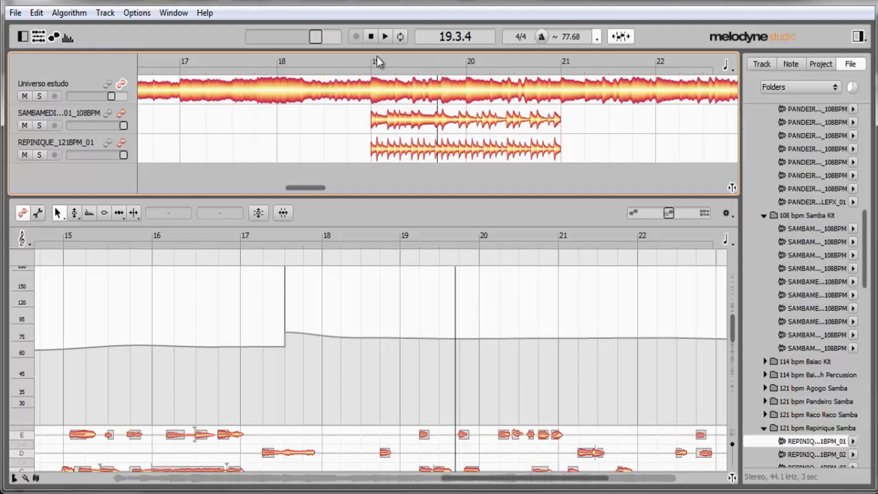
left_click(451, 60)
key("space")
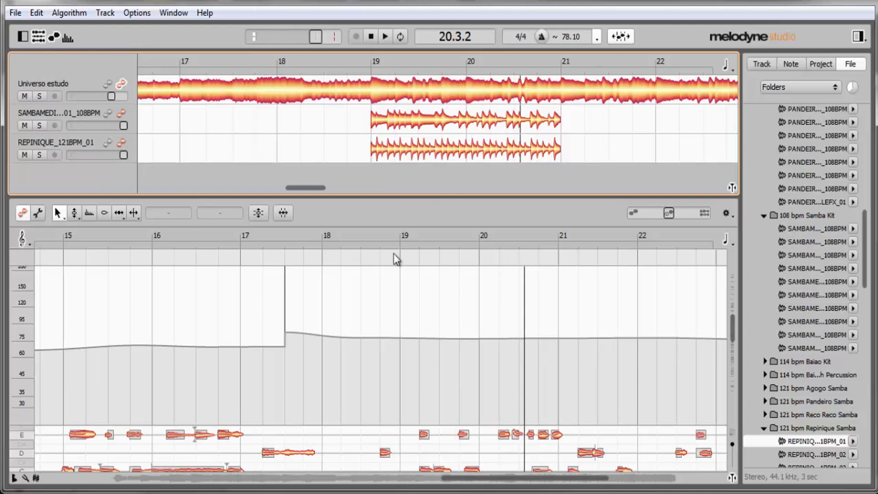